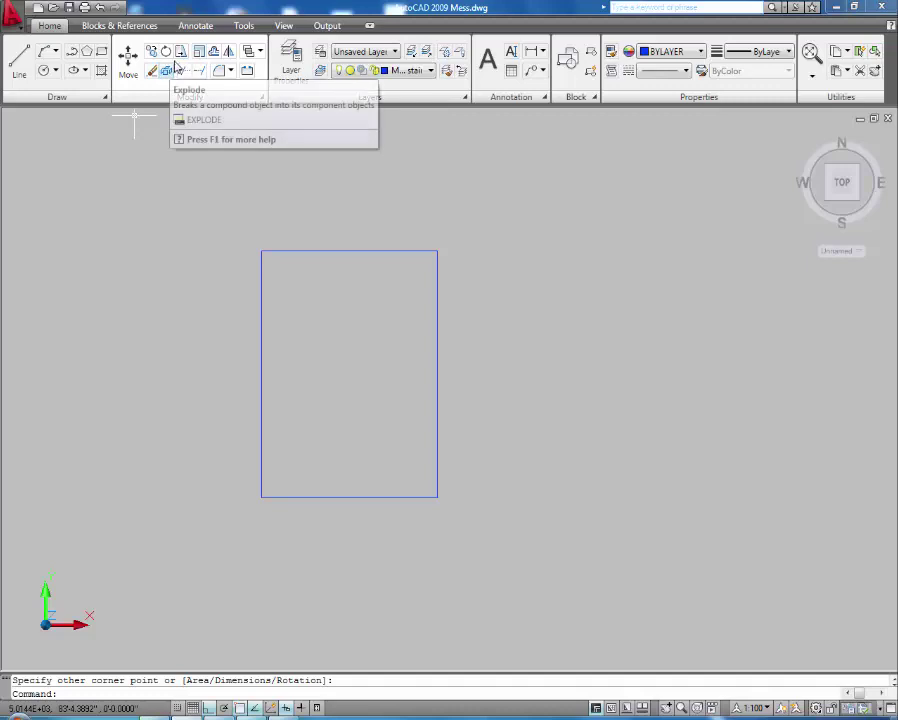
Offset the rectangle outward by a distance of 1 to form the wall thickness
left_click(199, 51)
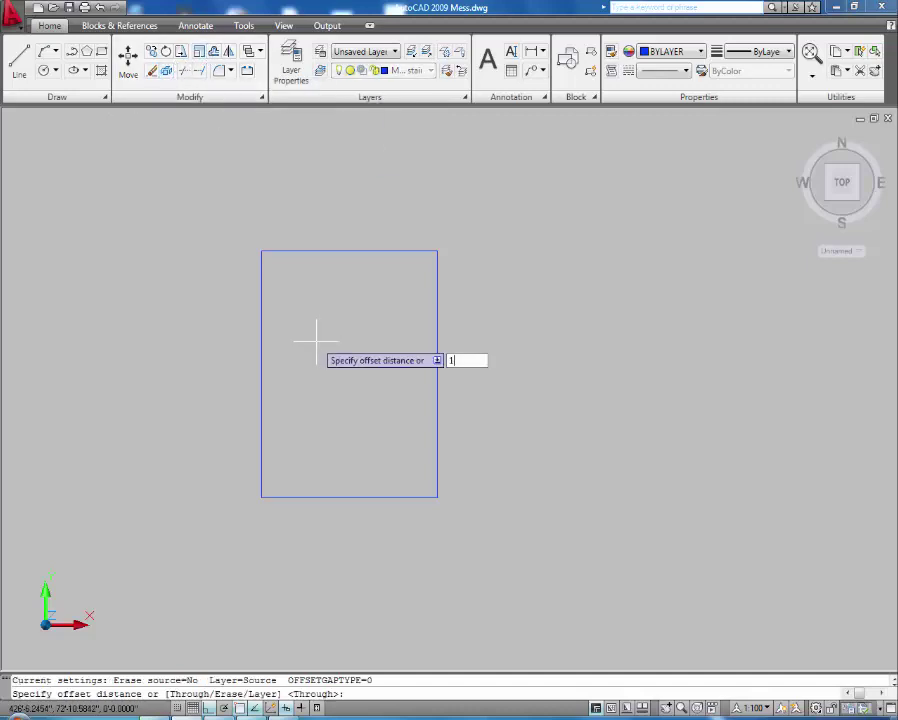
type("1")
key("Return")
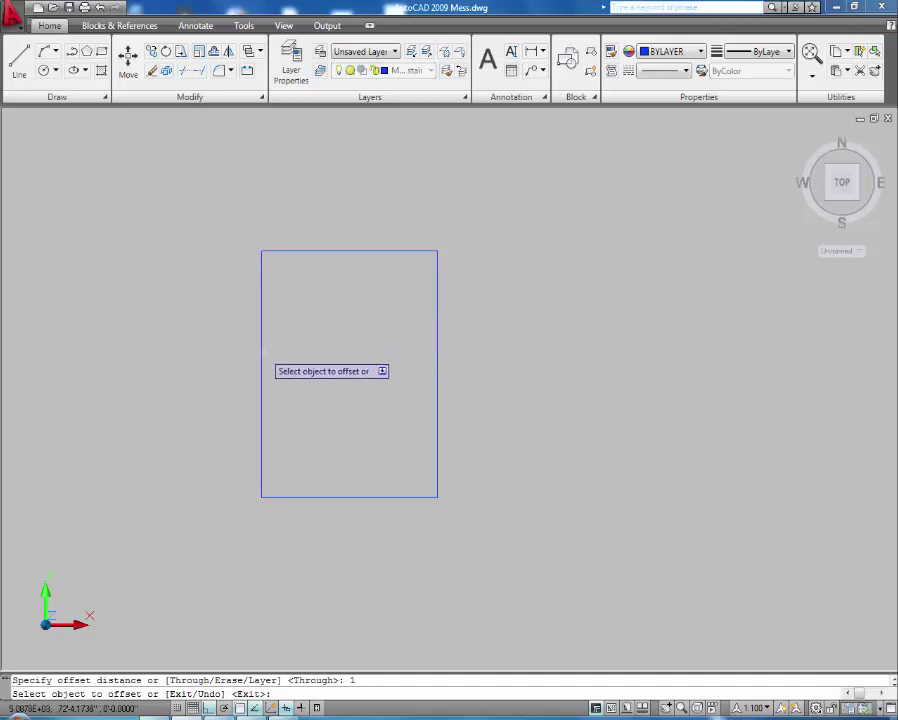
left_click(262, 355)
left_click(238, 362)
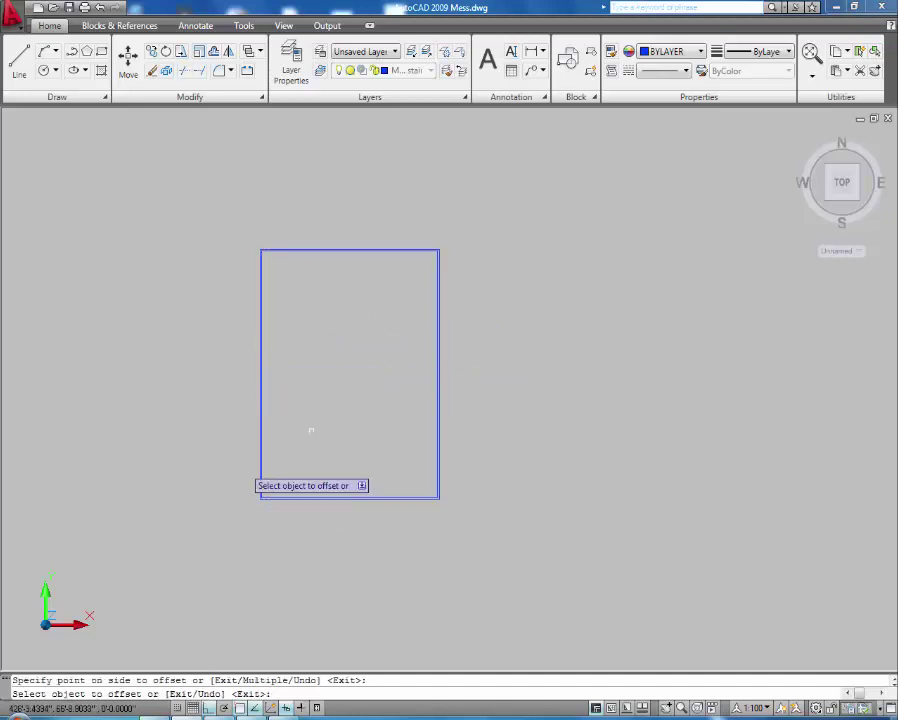
Offset a further outline outside the double wall outline and move it clear to the right of the walls
scroll(268, 239, "up", 2)
left_click(376, 243)
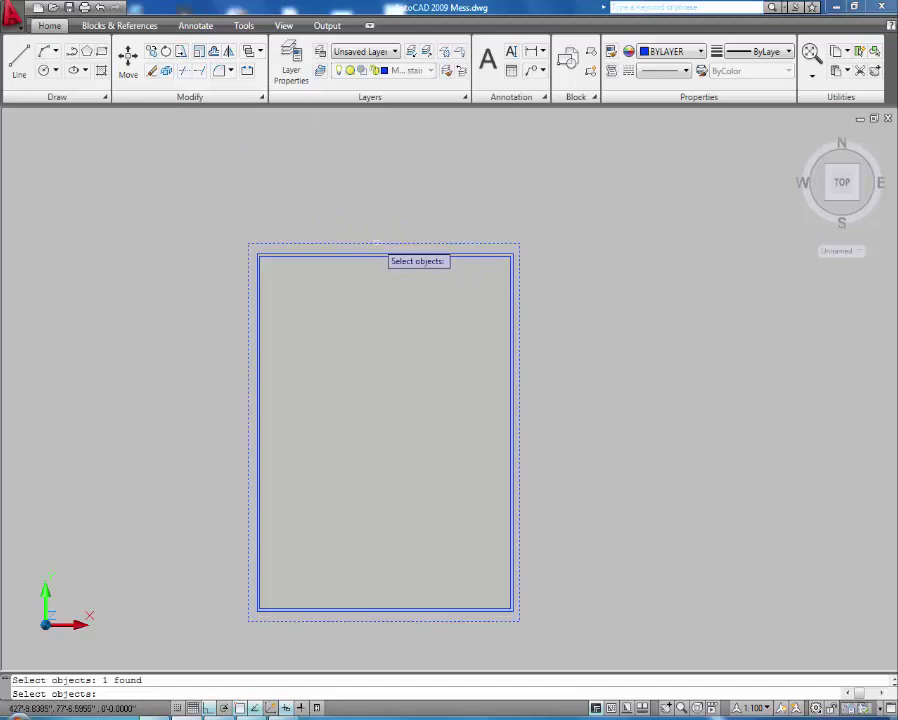
key("Return")
left_click(344, 196)
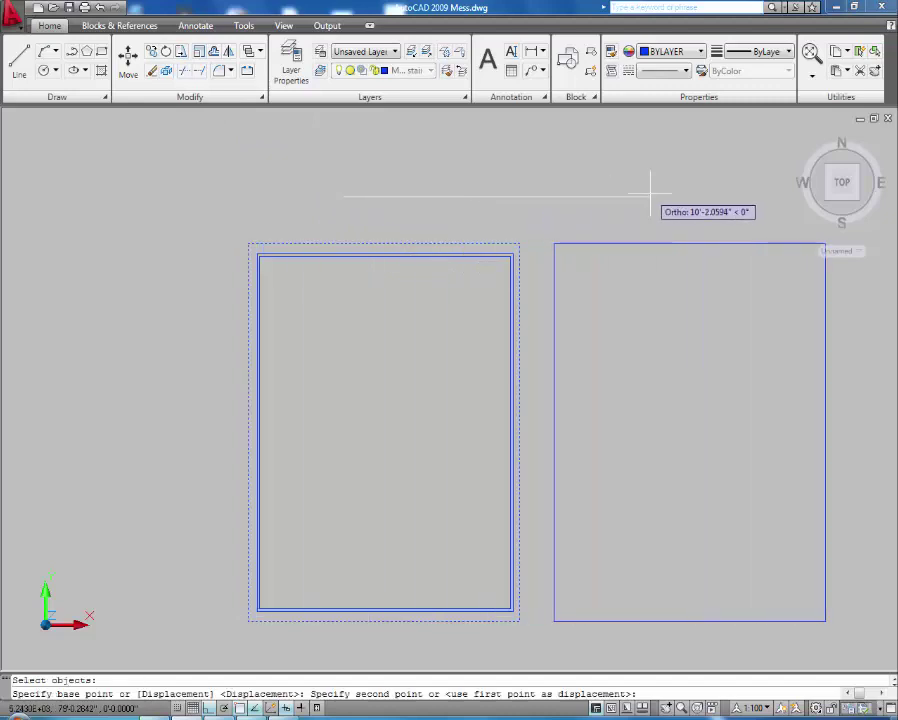
left_click(637, 196)
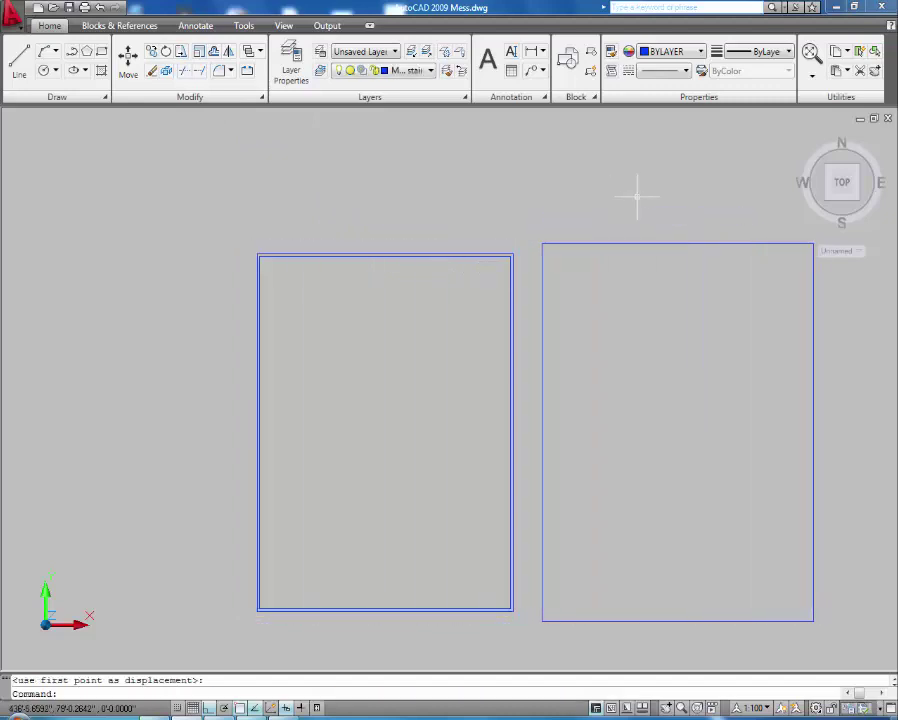
Draw a tall, narrow rectangle beside the left wall and move it farther left, clear of the wall outline
left_click(100, 53)
left_click(206, 345)
left_click(248, 499)
left_click(128, 58)
left_click(204, 386)
key("Return")
left_click(178, 220)
left_click(117, 220)
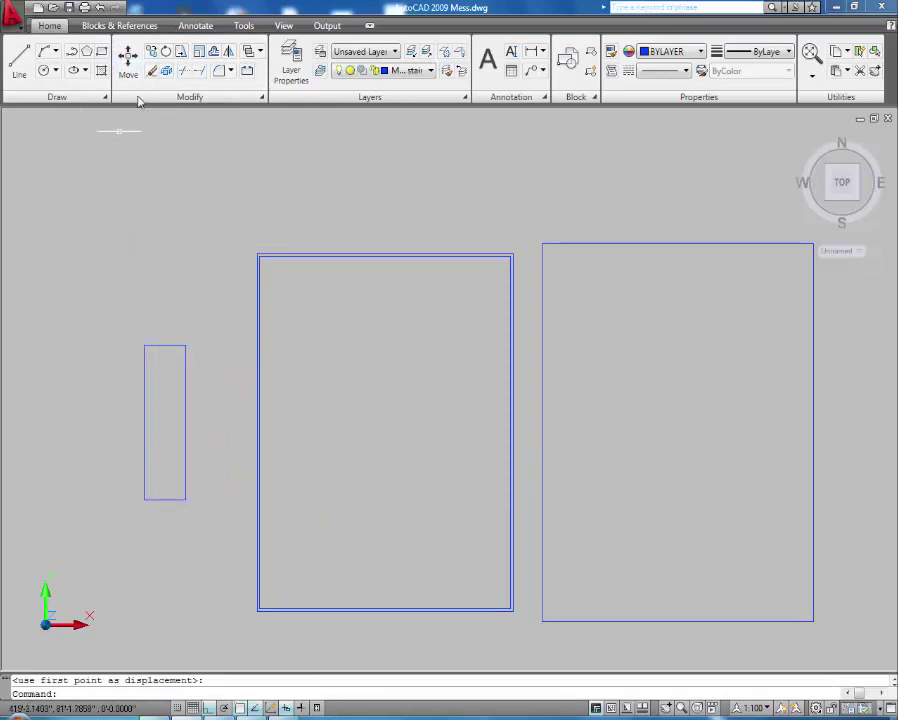
Draw a small rectangle just below the lower wall, near the wall outline's right corner
left_click(101, 51)
scroll(395, 410, "up", 2)
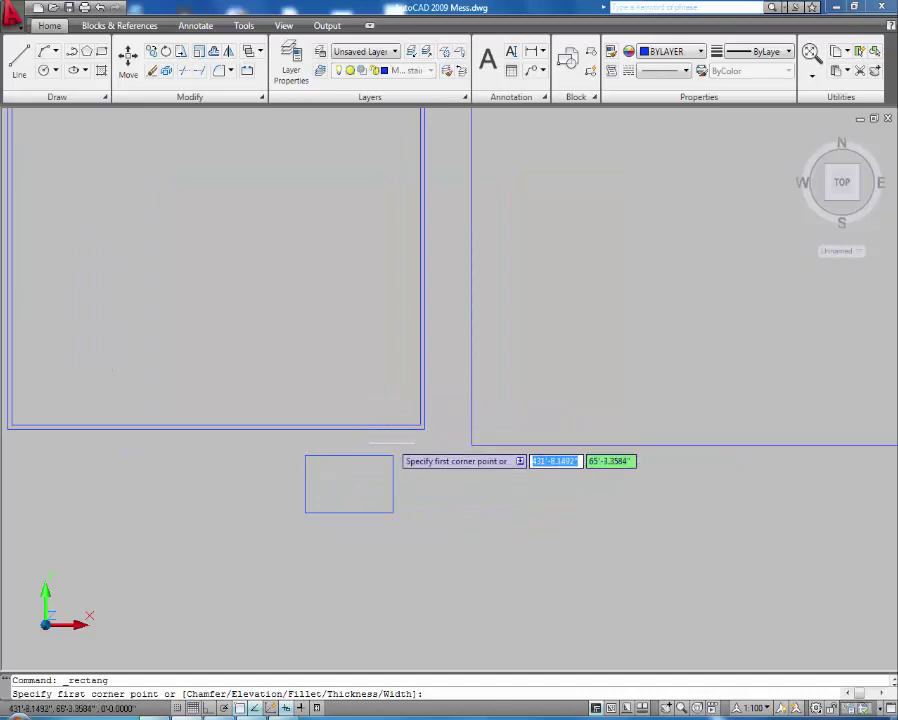
left_click(393, 445)
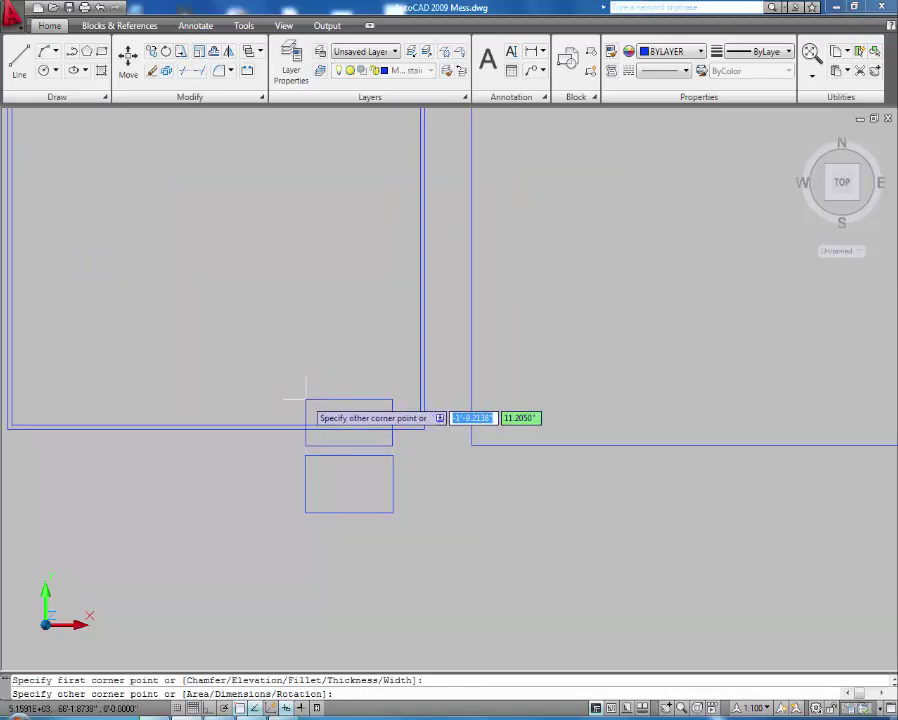
key("Escape")
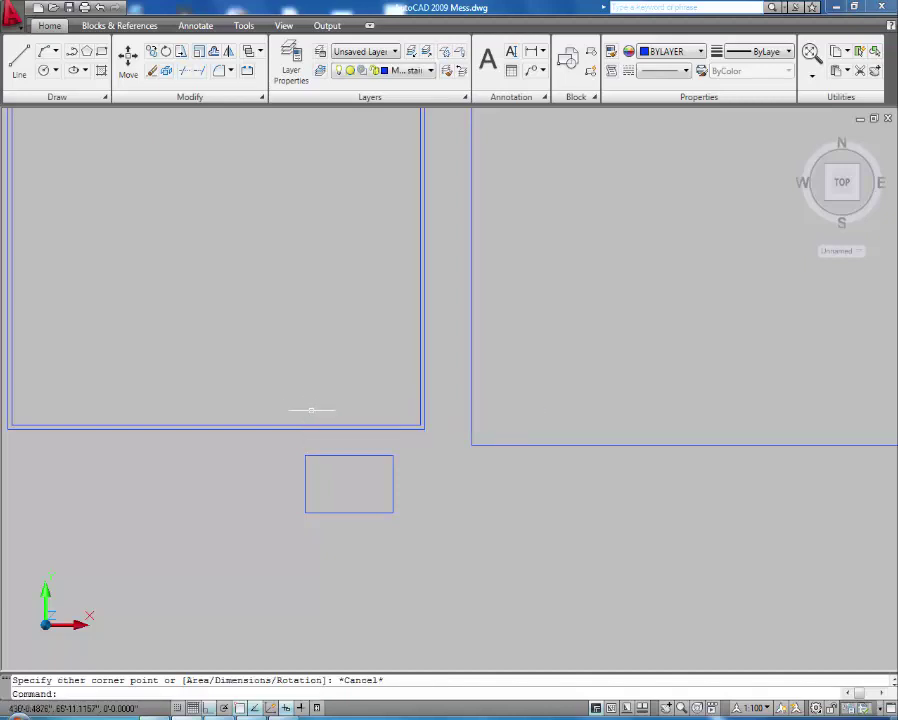
scroll(311, 410, "down", 3)
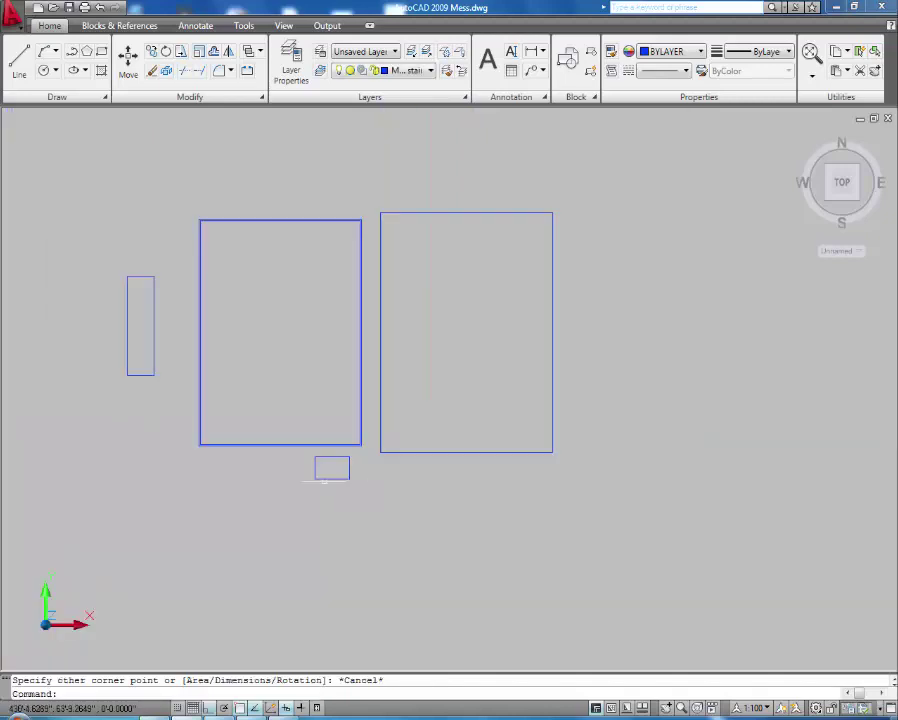
Switch to the 3D Modeling workspace and display the drawing in the Conceptual style from the Southeast Isometric view
left_click(818, 708)
left_click(787, 628)
left_click(400, 53)
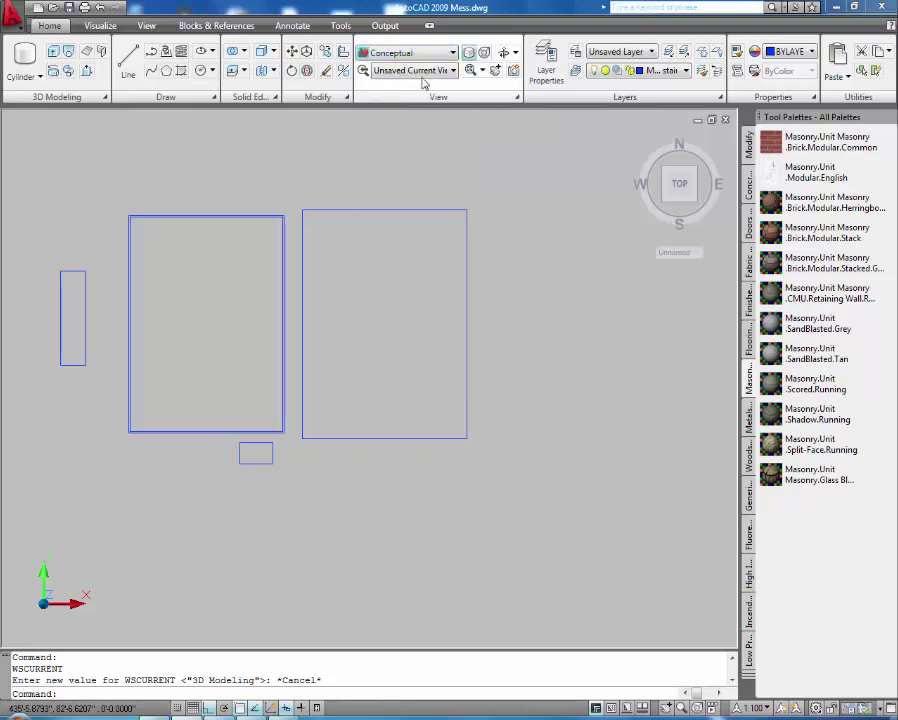
left_click(423, 71)
left_click(420, 202)
Press-pull the narrow band between the two concentric wall outlines upward into solid walls
left_click(68, 51)
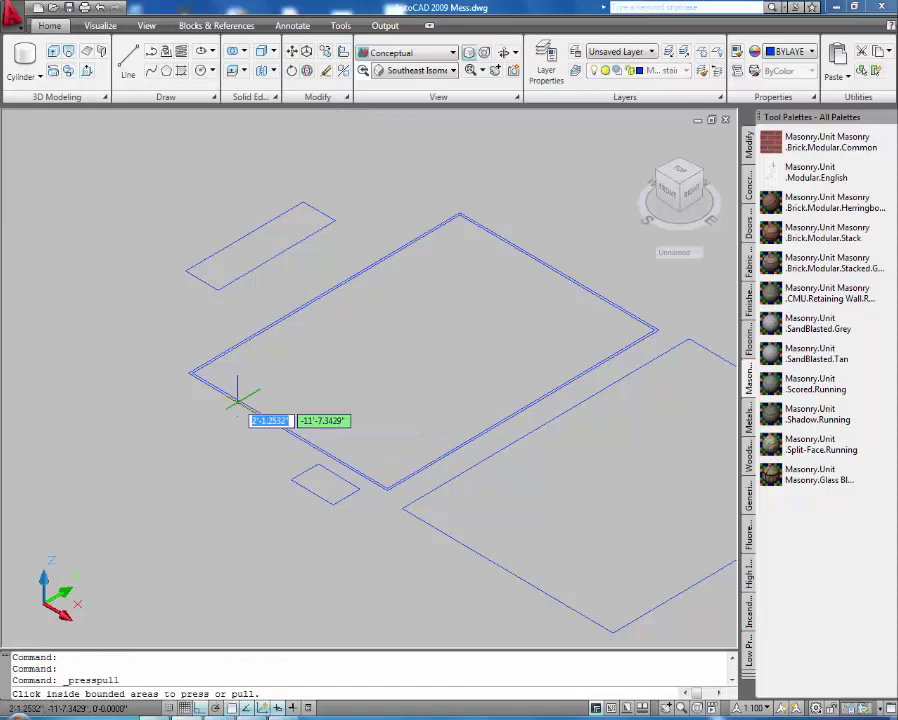
left_click(238, 400)
scroll(200, 366, "up", 3)
key("Return")
scroll(220, 380, "up", 2)
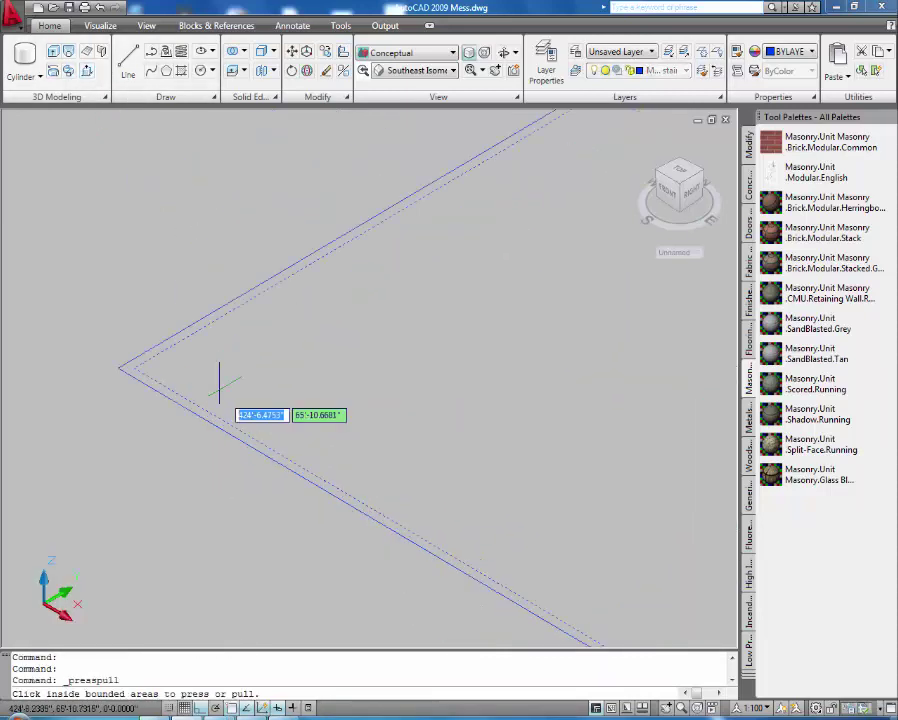
left_click(159, 343)
scroll(146, 185, "down", 3)
scroll(296, 484, "down", 3)
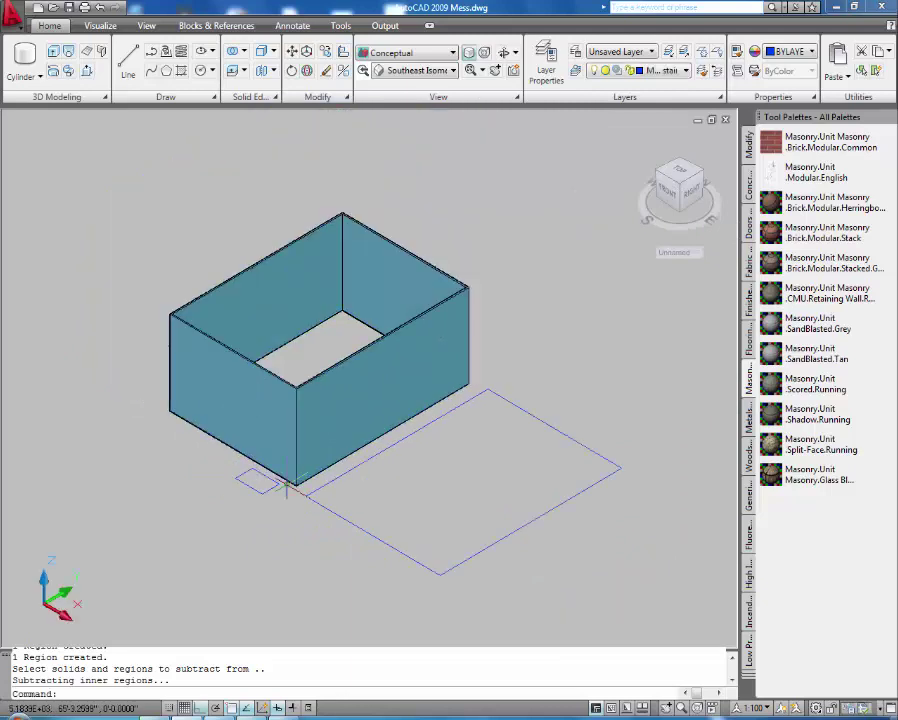
Press-pull the small rectangle in front of the walls upward into a block lower than the walls
key("Return")
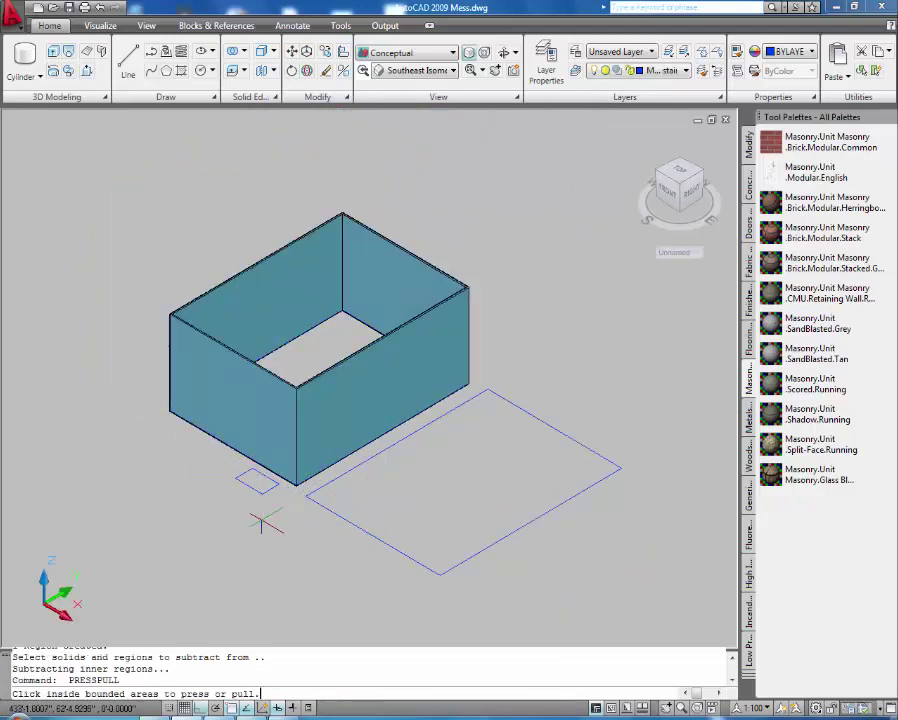
left_click(257, 483)
left_click(262, 440)
Press-pull the long, narrow rectangle into a block and the large separate rectangle into a thin slab
middle_click_drag(300, 462, 475, 467, "shift")
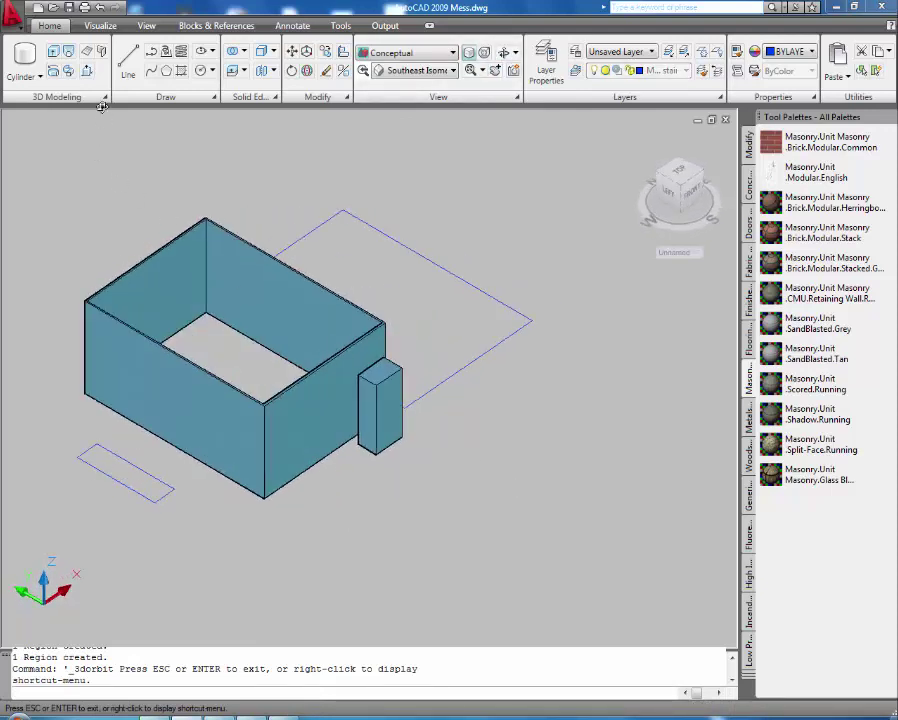
left_click(68, 52)
left_click(140, 479)
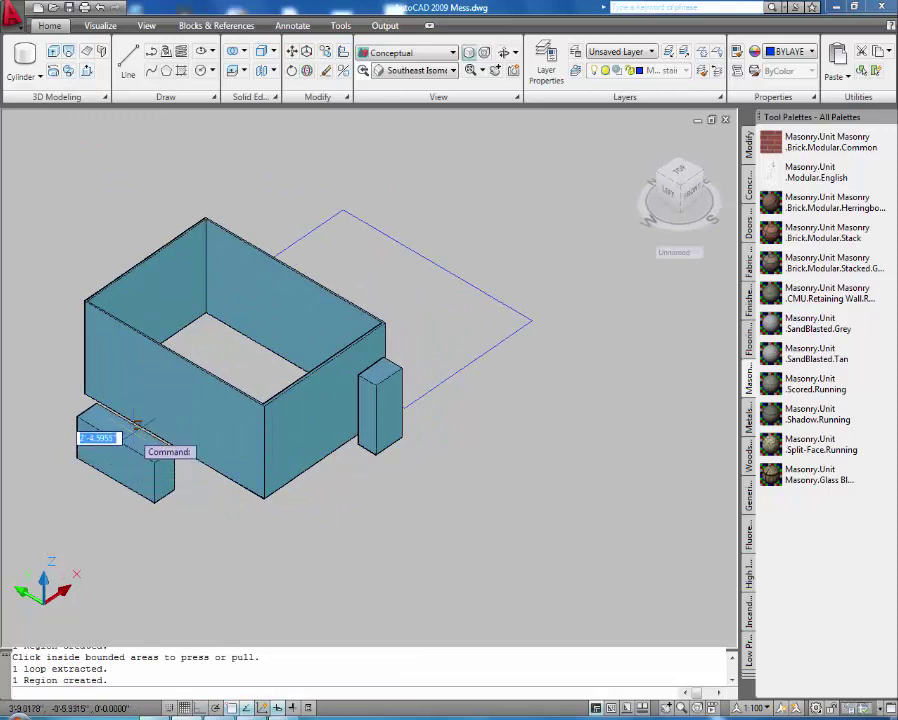
left_click(137, 425)
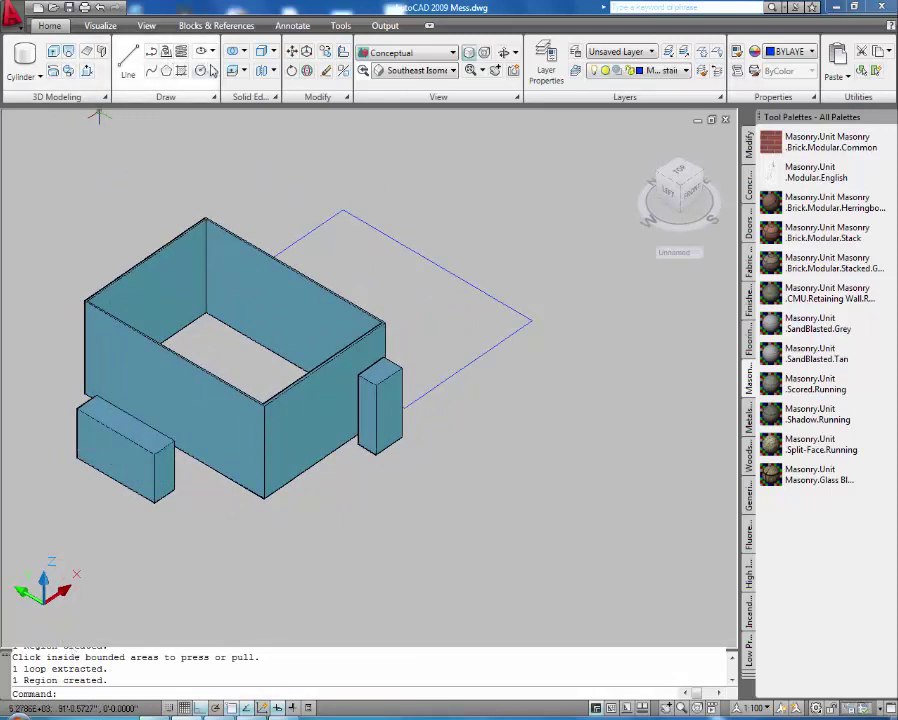
left_click(442, 360, "ctrl+alt")
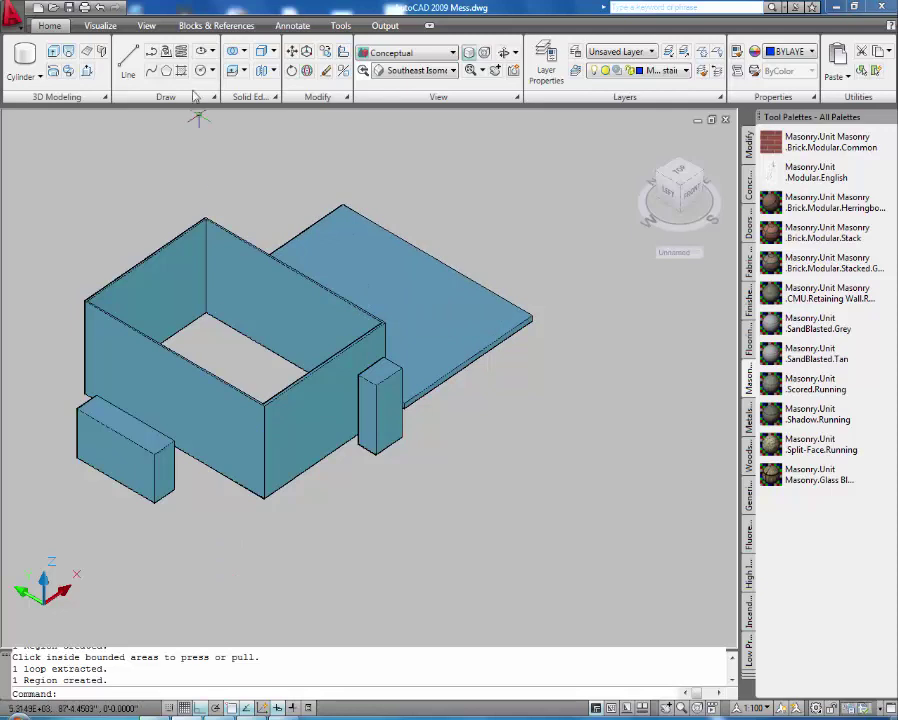
Move the small upright block along the Y axis so that it intersects the front wall
left_click(291, 51)
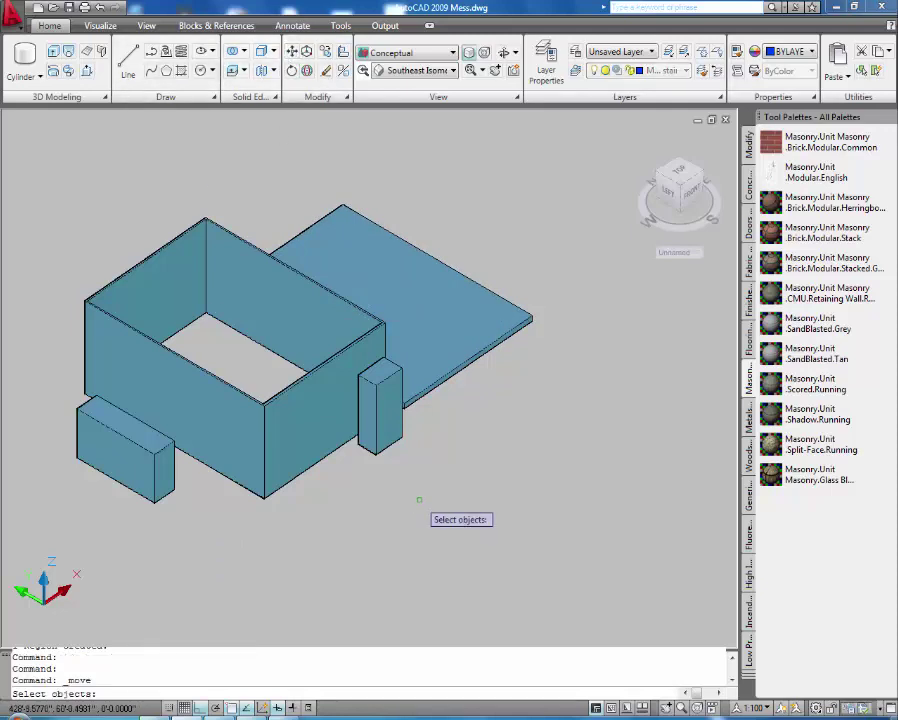
left_click(386, 432)
key("Return")
left_click(463, 494)
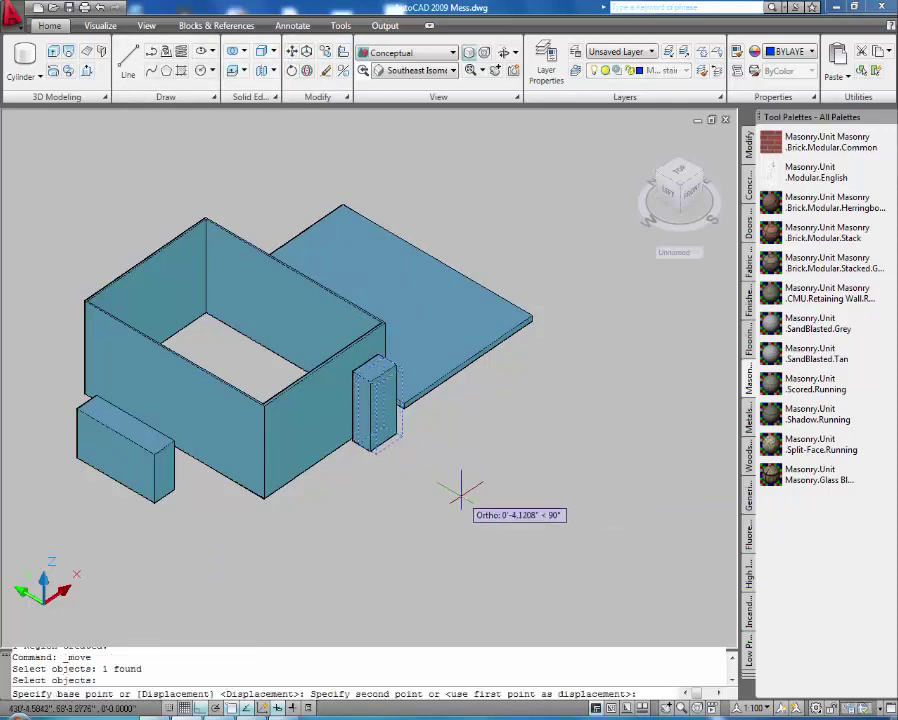
left_click(456, 487)
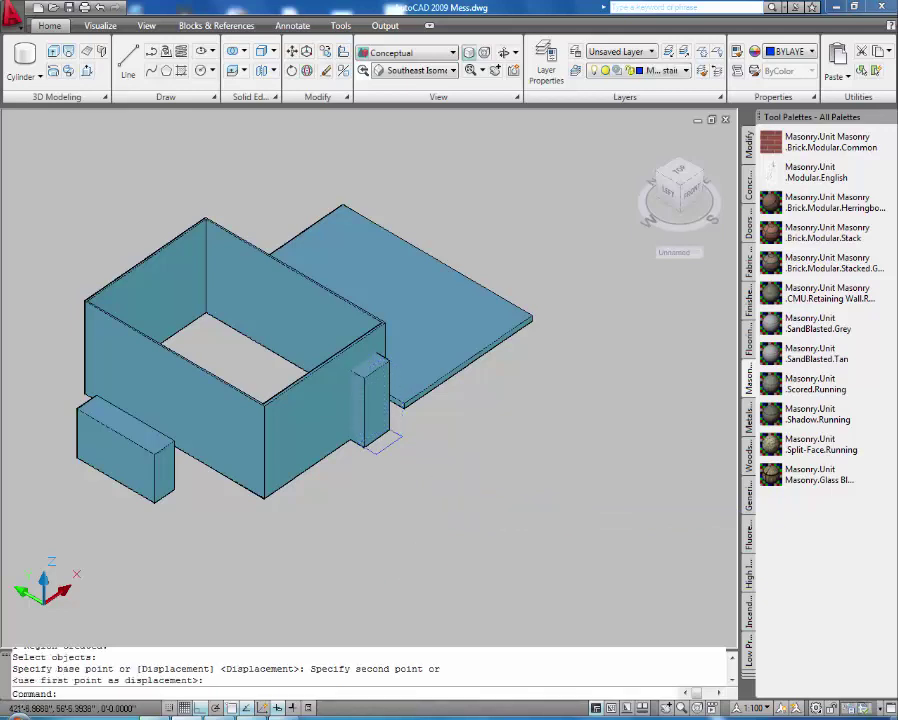
Move the long block along the X axis towards the long side wall until it meets the wall
key("Return")
left_click(140, 470)
key("Return")
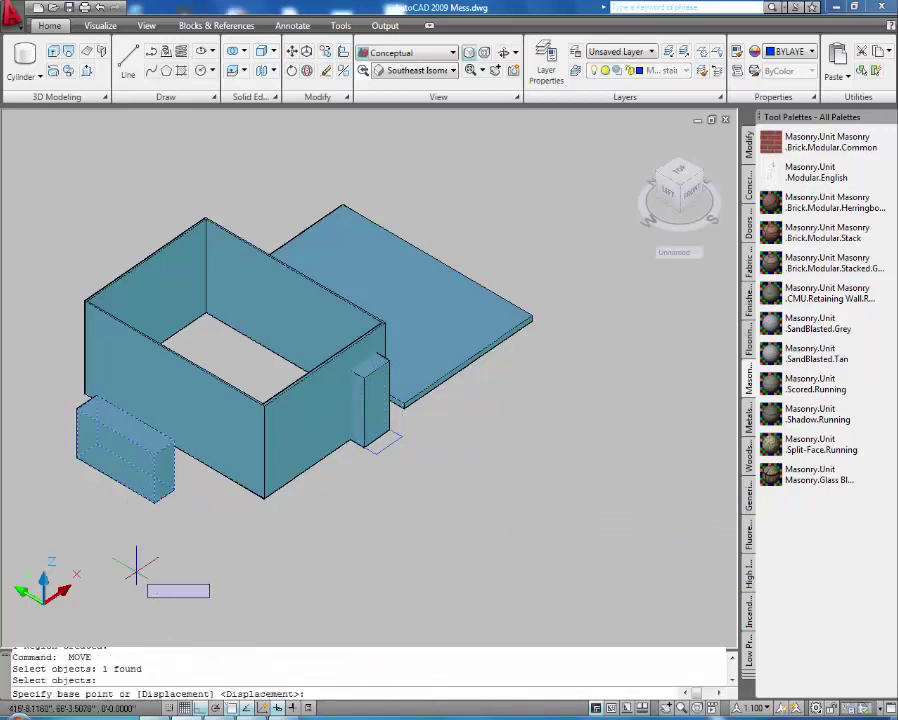
left_click(137, 568)
left_click(177, 535)
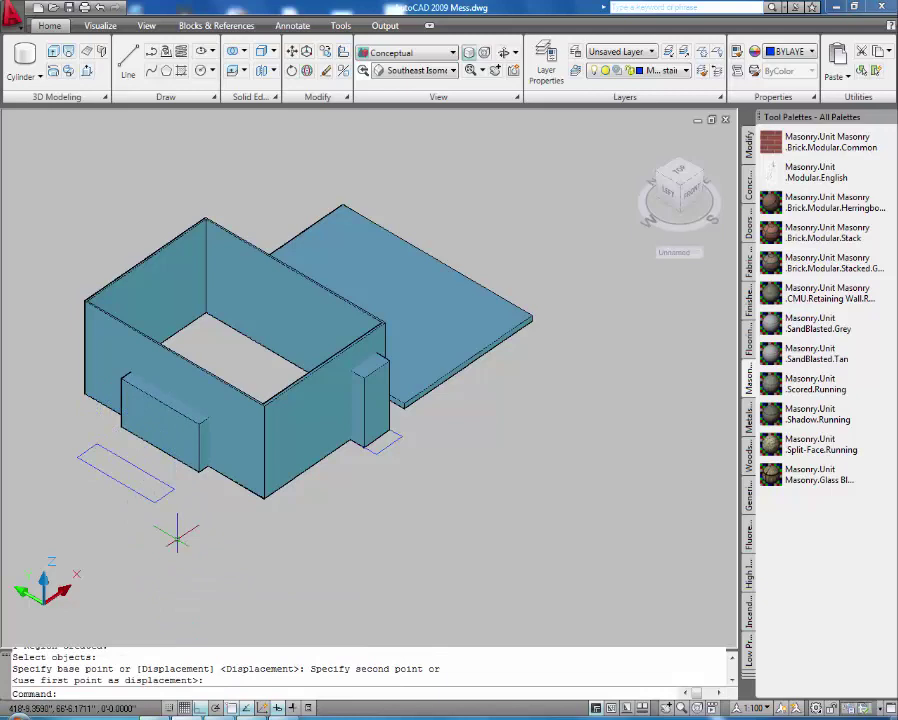
Raise the long block vertically above the ground along the side wall
key("Return")
left_click(185, 433)
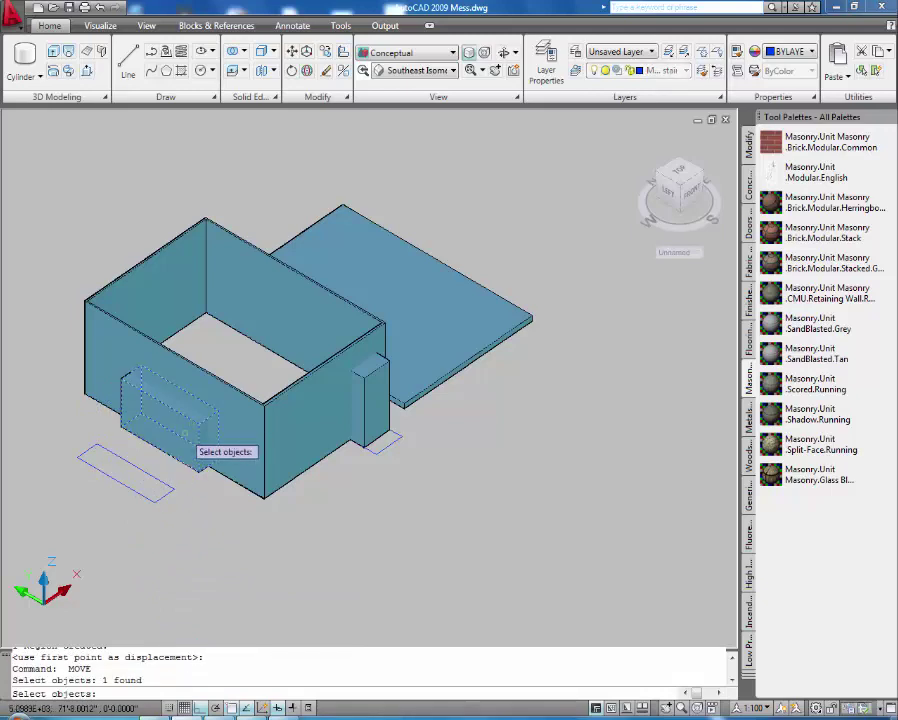
key("Return")
left_click(185, 433)
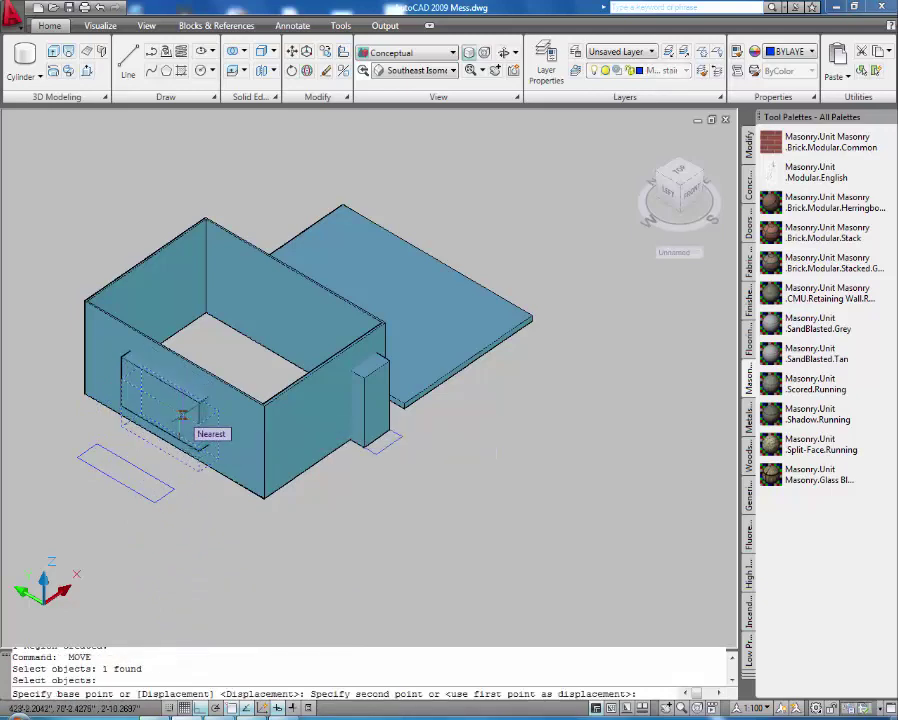
left_click(183, 415)
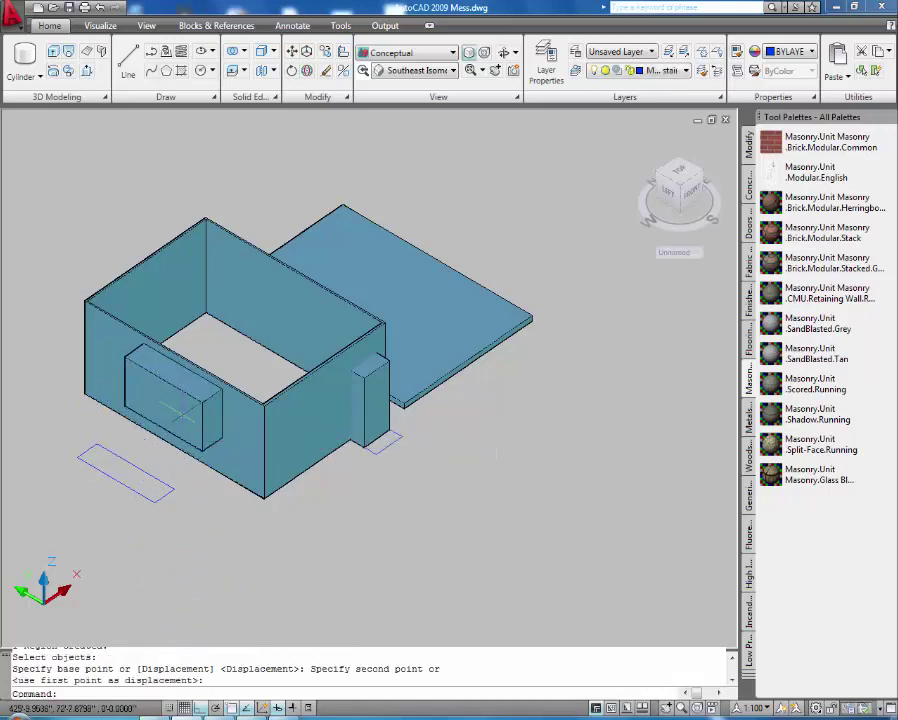
Orbit to check the block's position and move the long block farther along the X axis into the side wall
left_click(505, 57)
left_click_drag(465, 184, 422, 430)
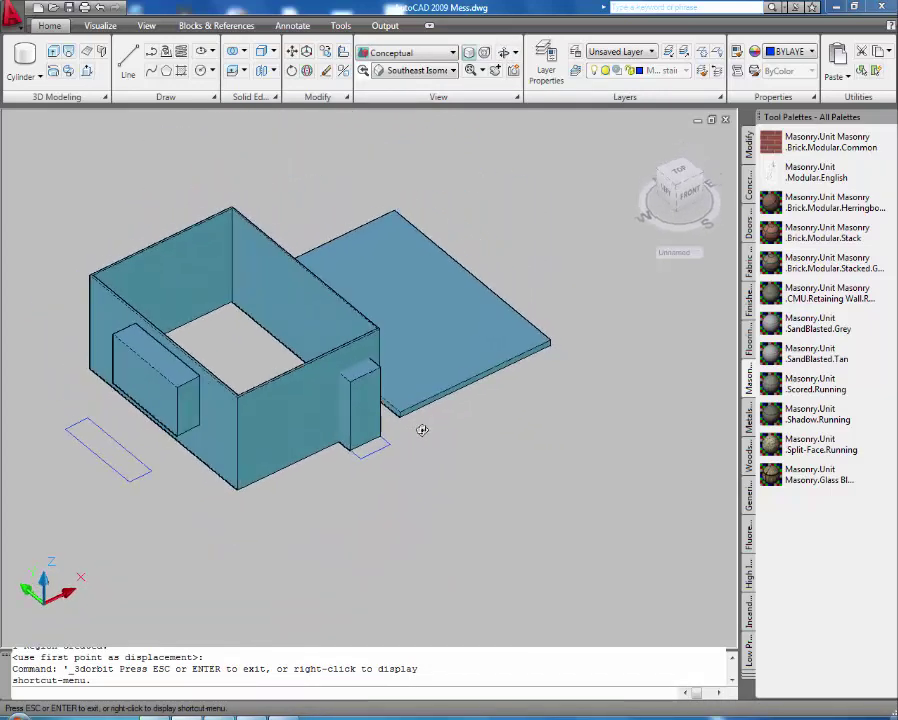
left_click_drag(248, 392, 232, 455)
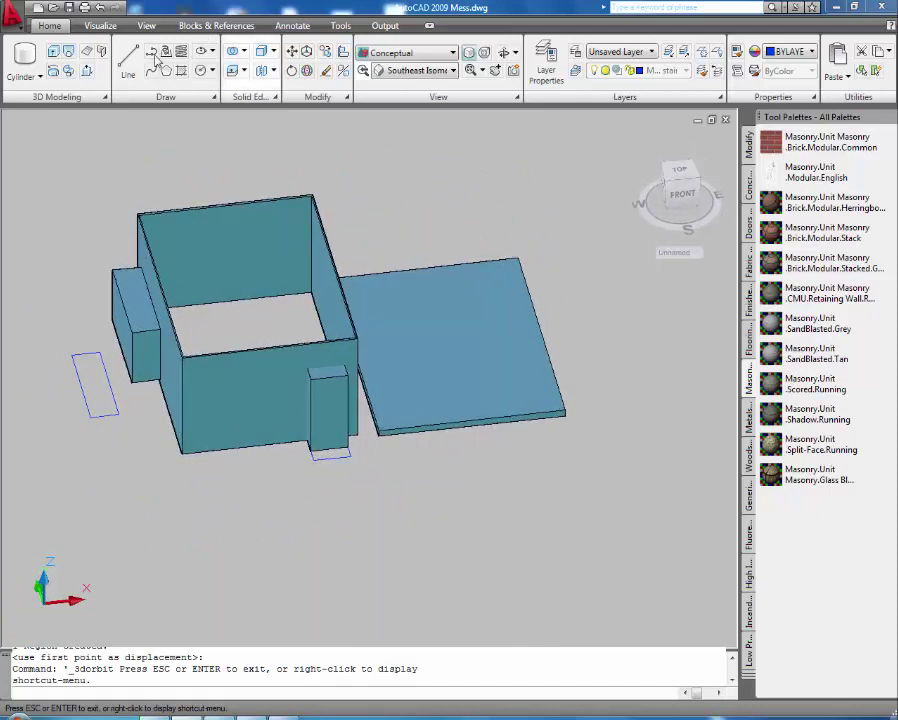
left_click(292, 52)
left_click(150, 368)
key("Return")
left_click(157, 486)
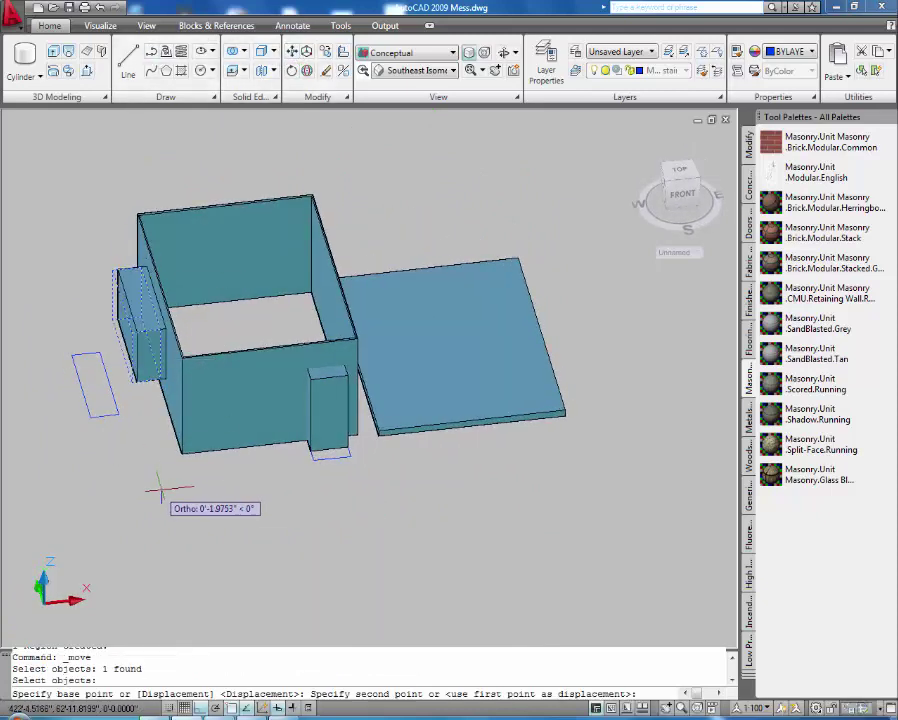
middle_click_drag(168, 492, 380, 517, "shift")
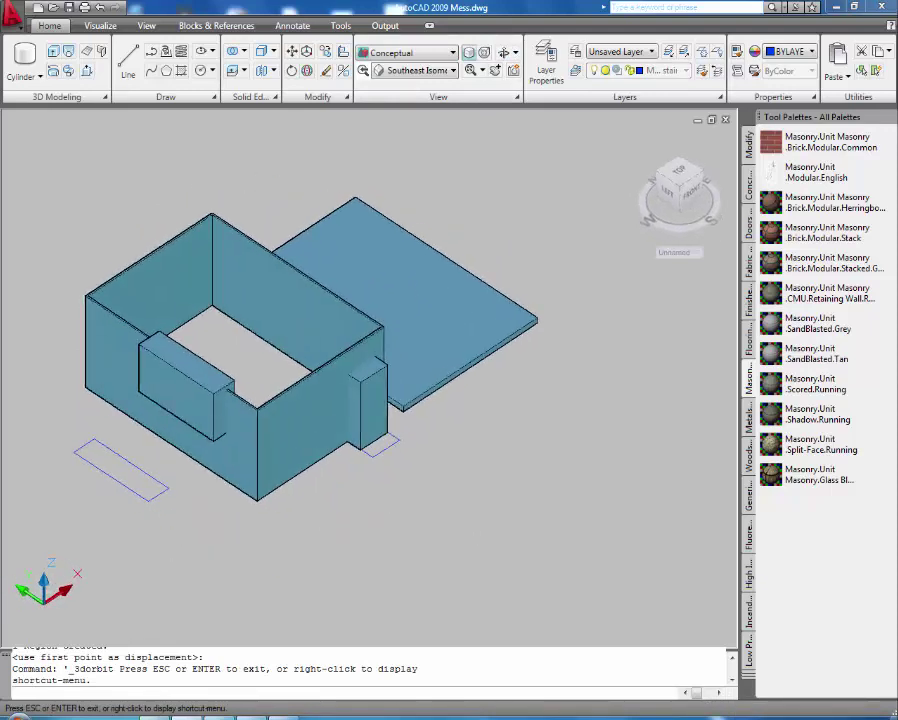
Reposition the long block slightly lower and move it so that it passes through the long side wall
left_click(188, 384)
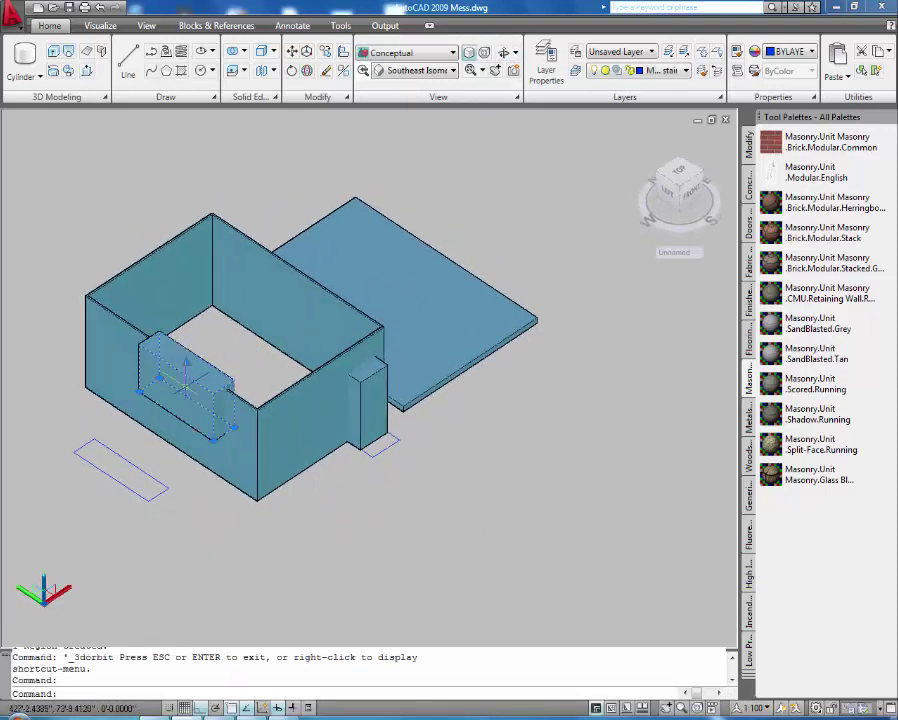
left_click(292, 52)
left_click(191, 562)
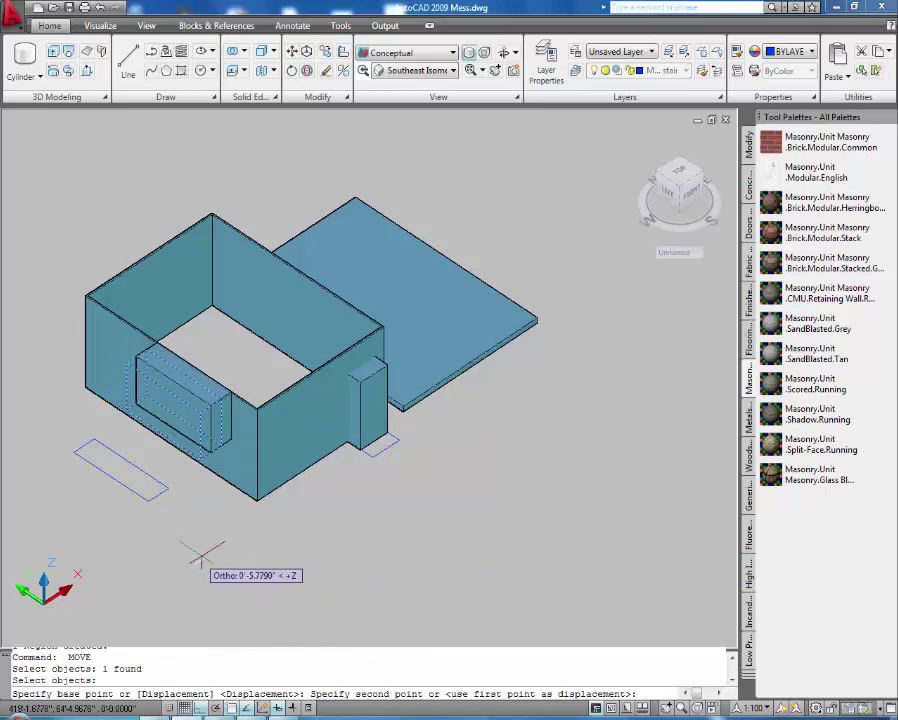
left_click(203, 549)
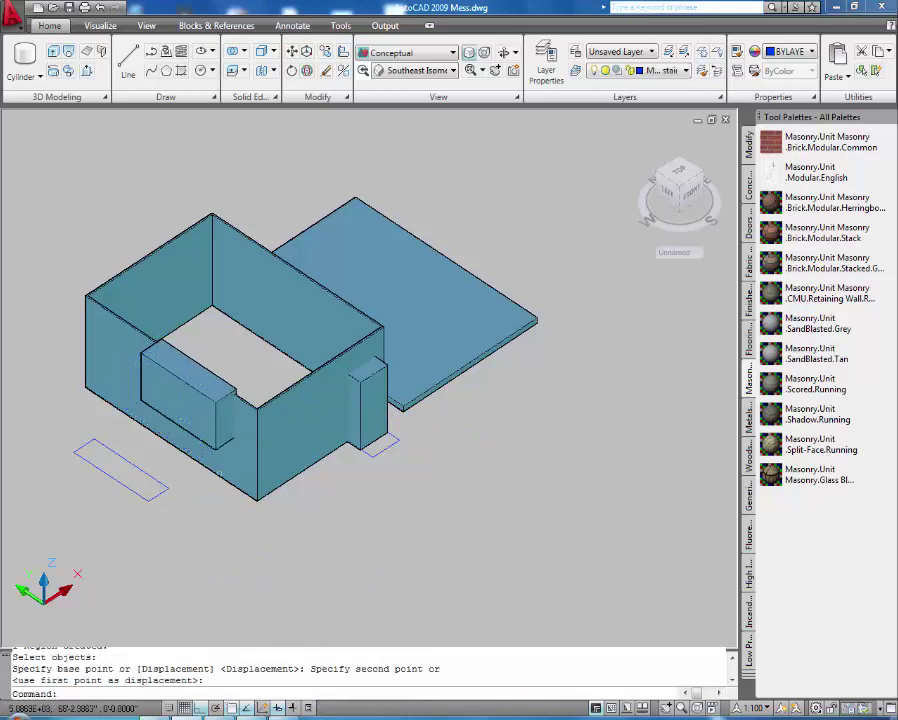
Lower the long block vertically along the long side wall
key("Return")
left_click(190, 395)
key("Return")
left_click(197, 500)
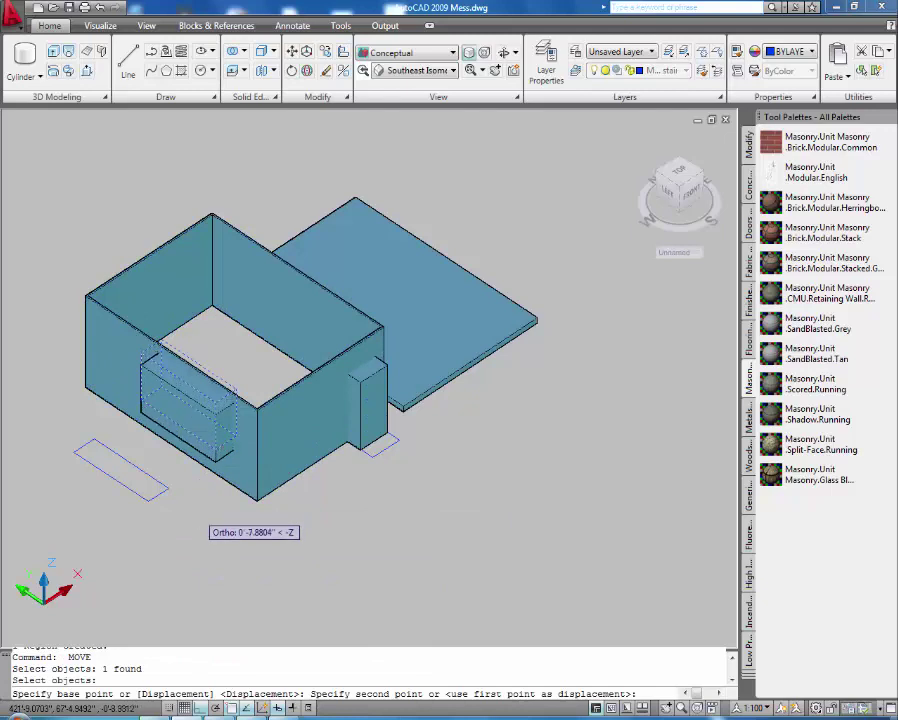
left_click(199, 513)
Move the long block along the Y axis, away from the door wall, keeping it through the long side wall
key("Return")
left_click(195, 440)
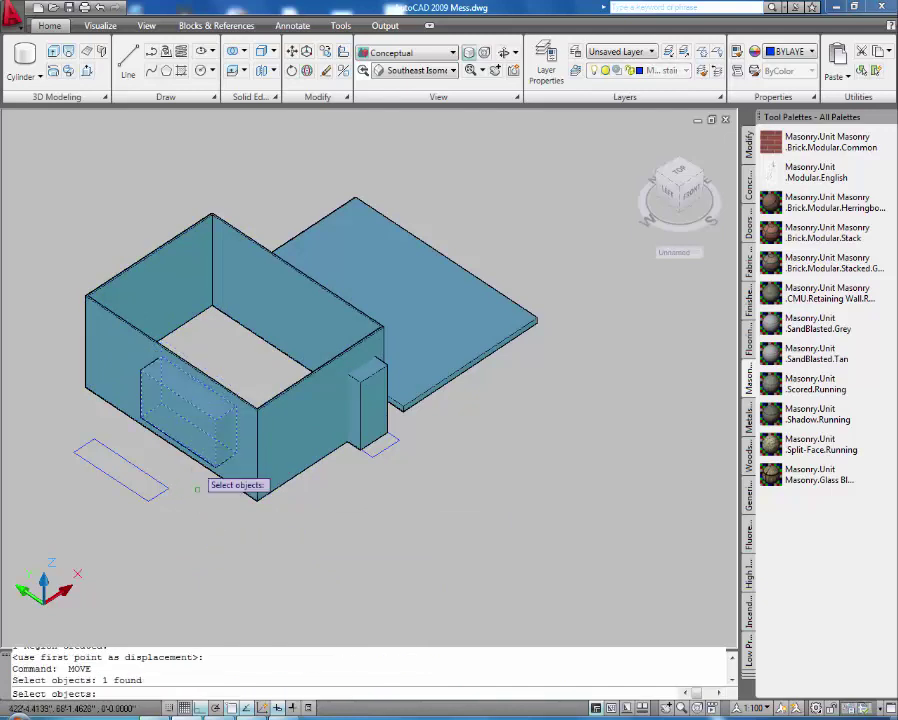
key("Return")
left_click(199, 542)
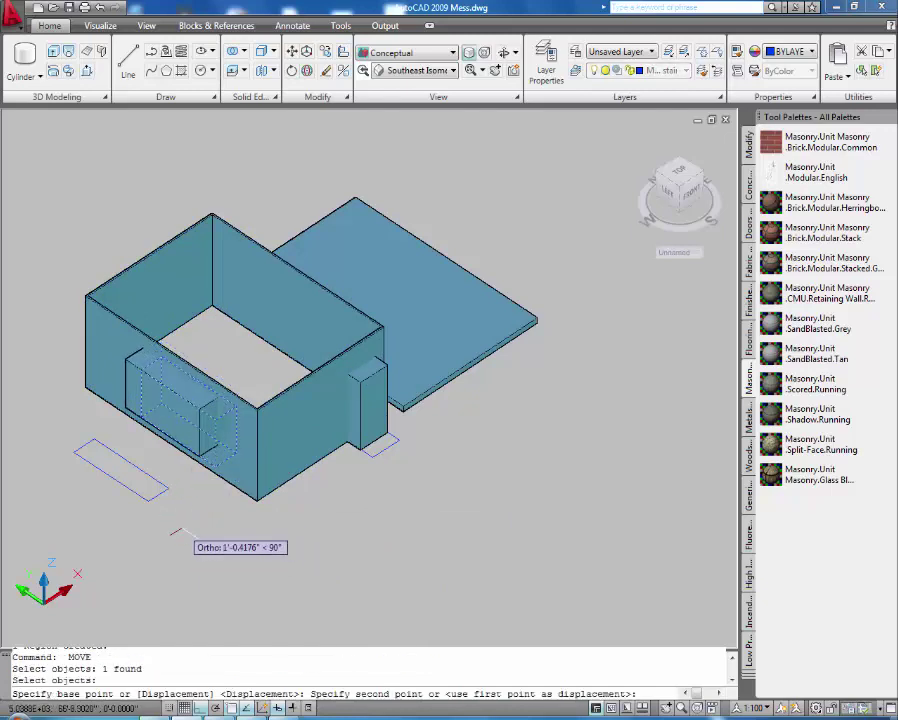
left_click(179, 517)
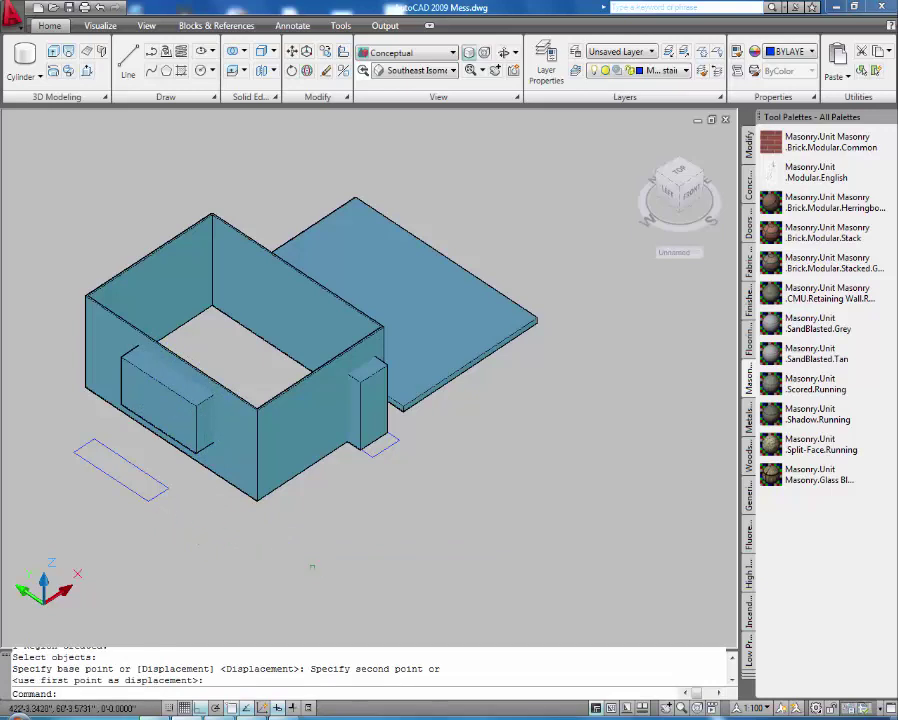
Subtract the tall block from the wall solid to cut the door opening in the front wall
left_click(243, 71)
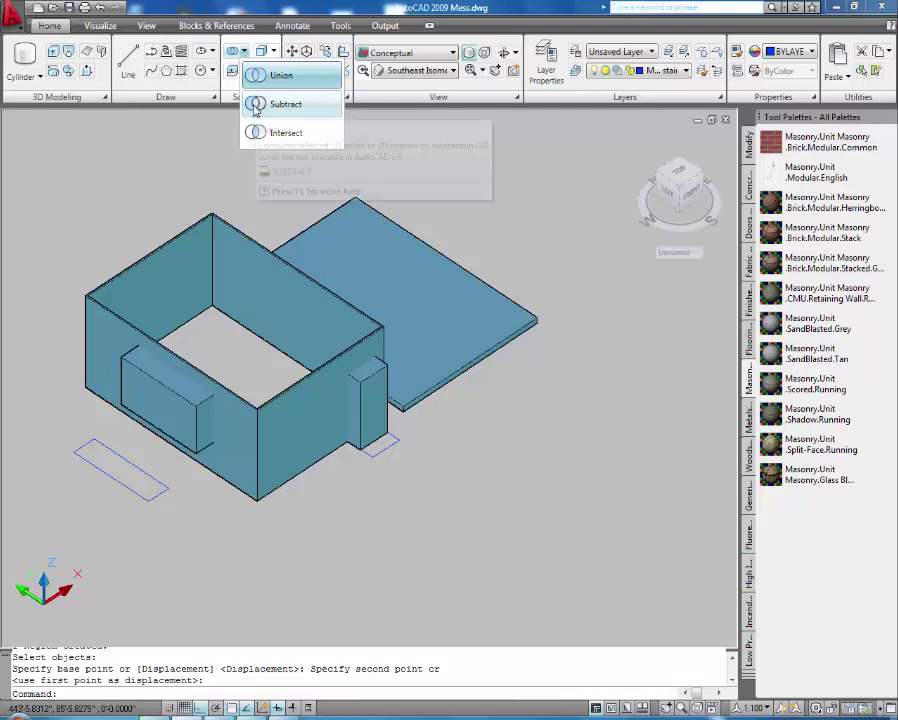
left_click(258, 100)
left_click(295, 441)
left_click(295, 441)
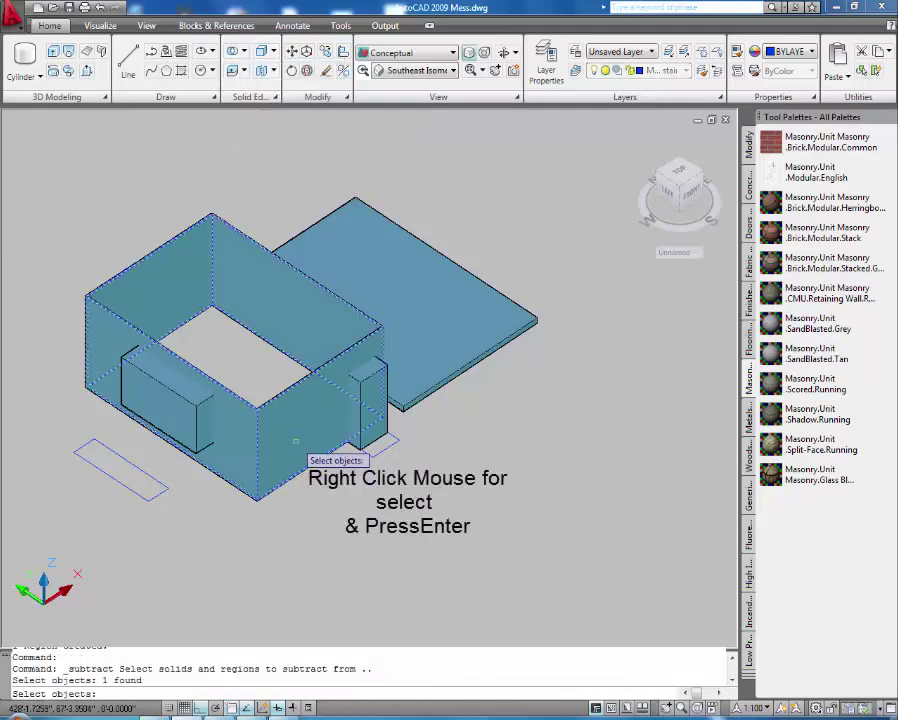
right_click(295, 441)
left_click(372, 405)
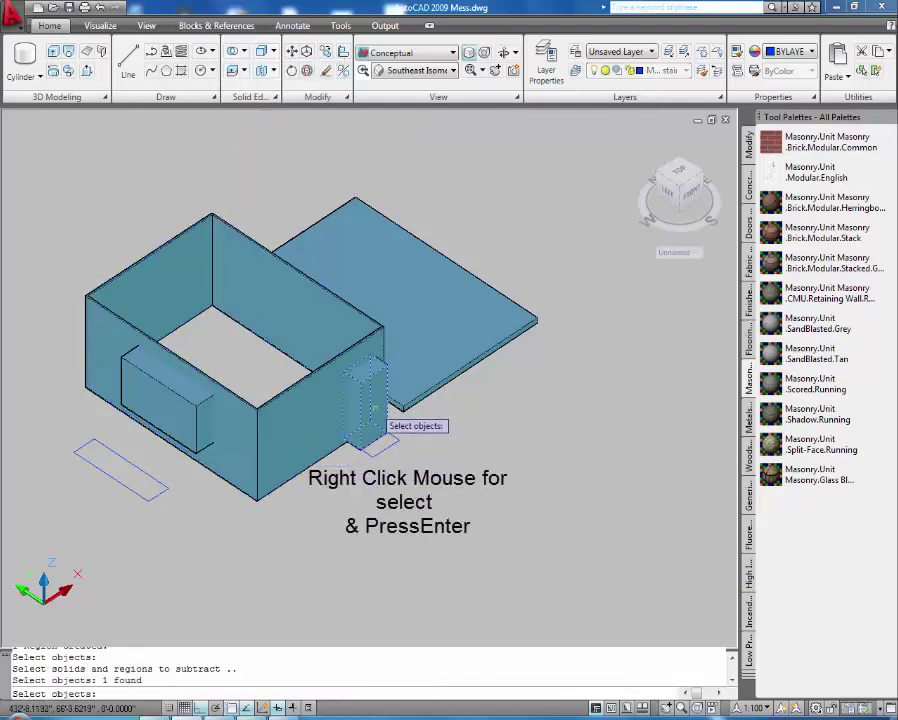
right_click(355, 447)
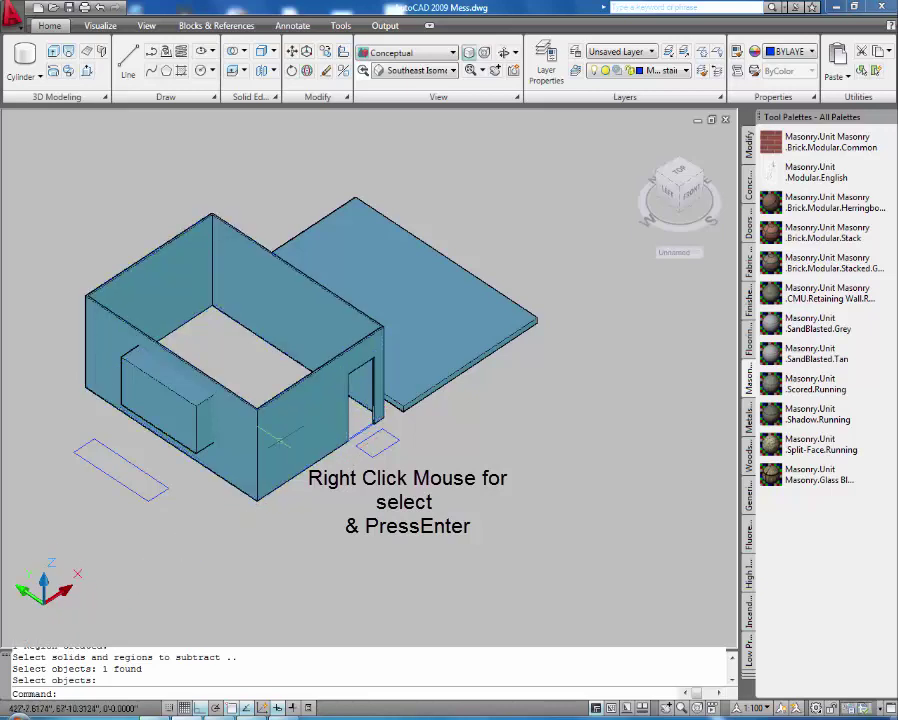
Subtract the long block from the wall solid to cut the window opening in the long side wall
left_click(235, 55)
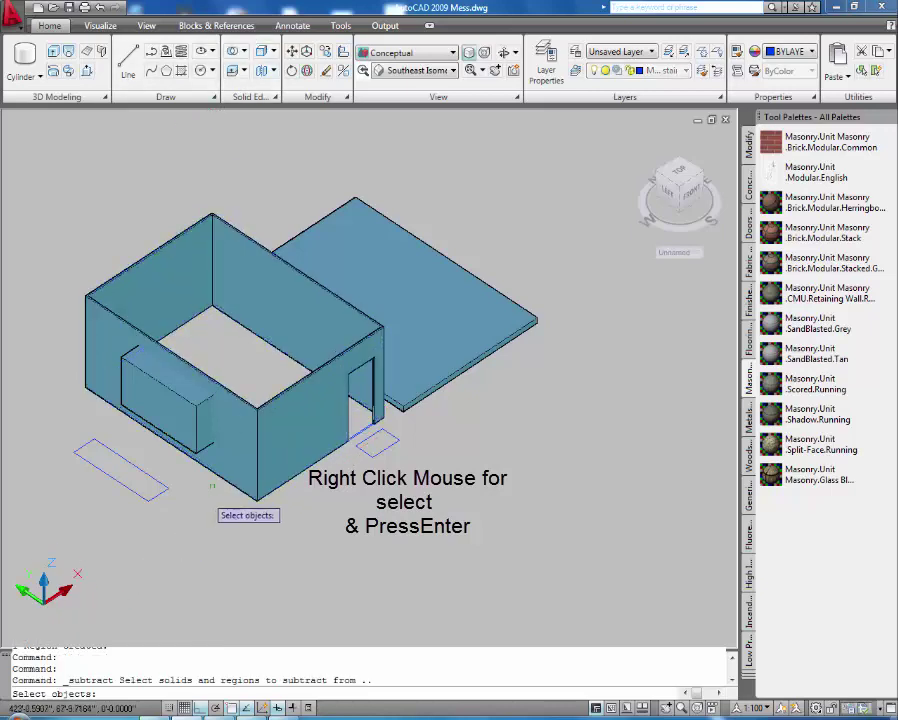
left_click(232, 490)
right_click(195, 452)
left_click(185, 445)
right_click(170, 480)
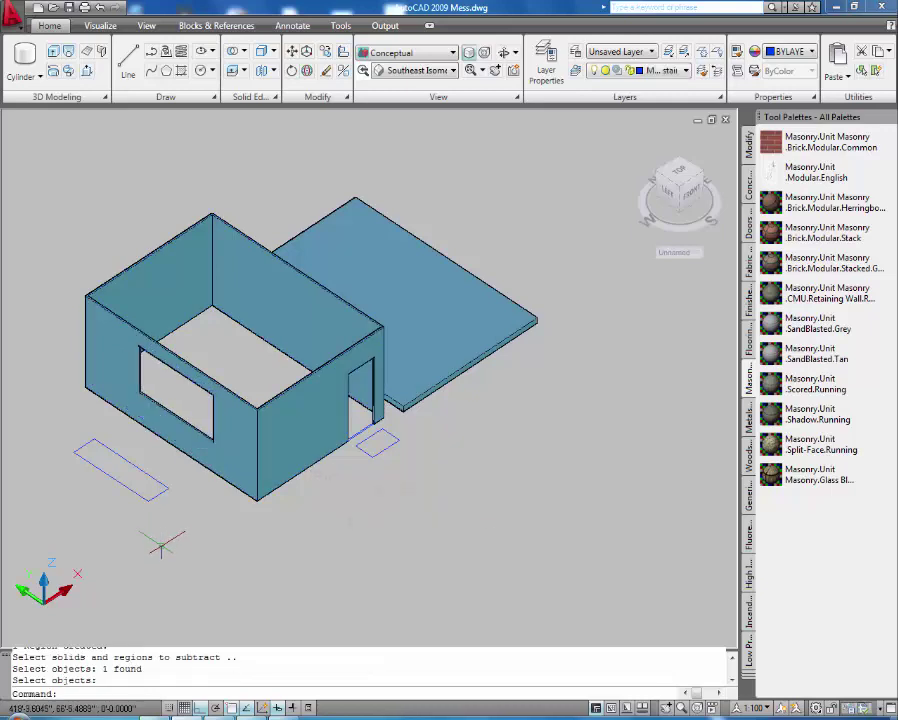
key("Escape")
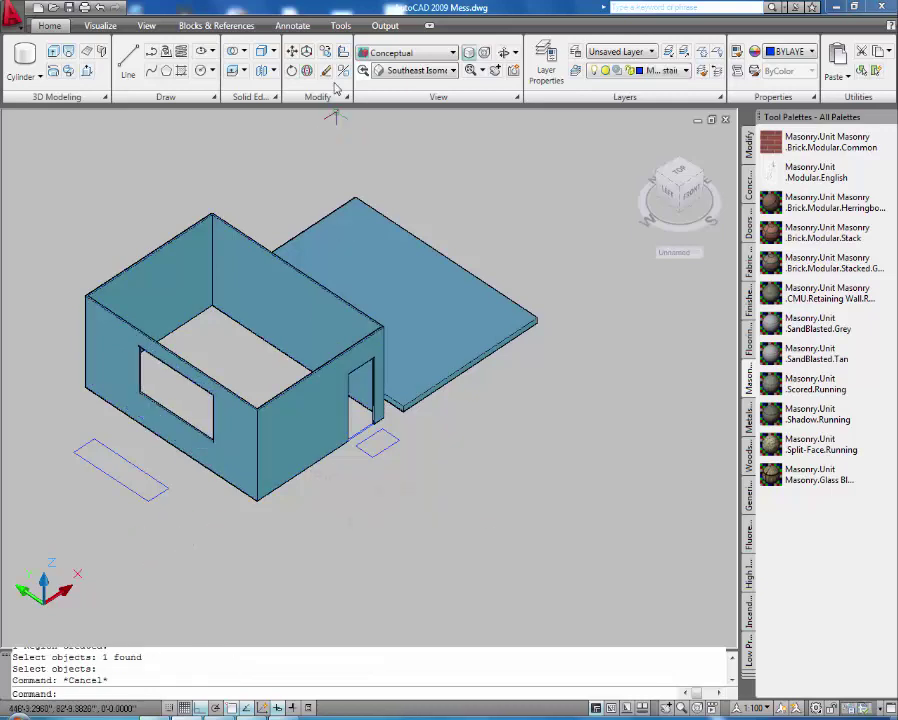
Move the roof slab by its front edge onto the top edge of the wall with the door opening
left_click(291, 51)
left_click(461, 371)
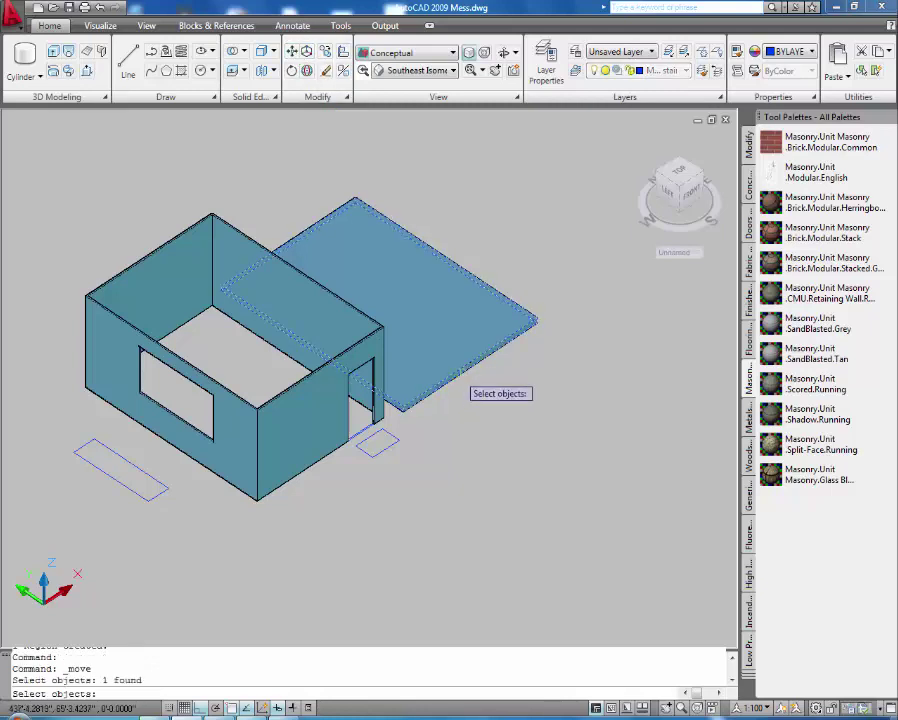
key("Return")
left_click(463, 372)
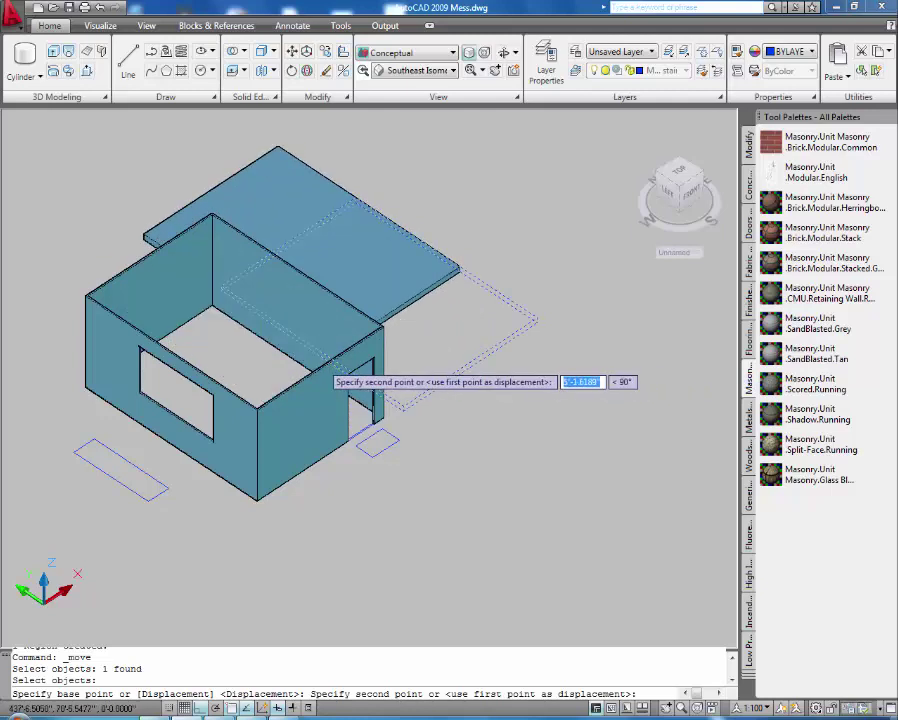
left_click(314, 370)
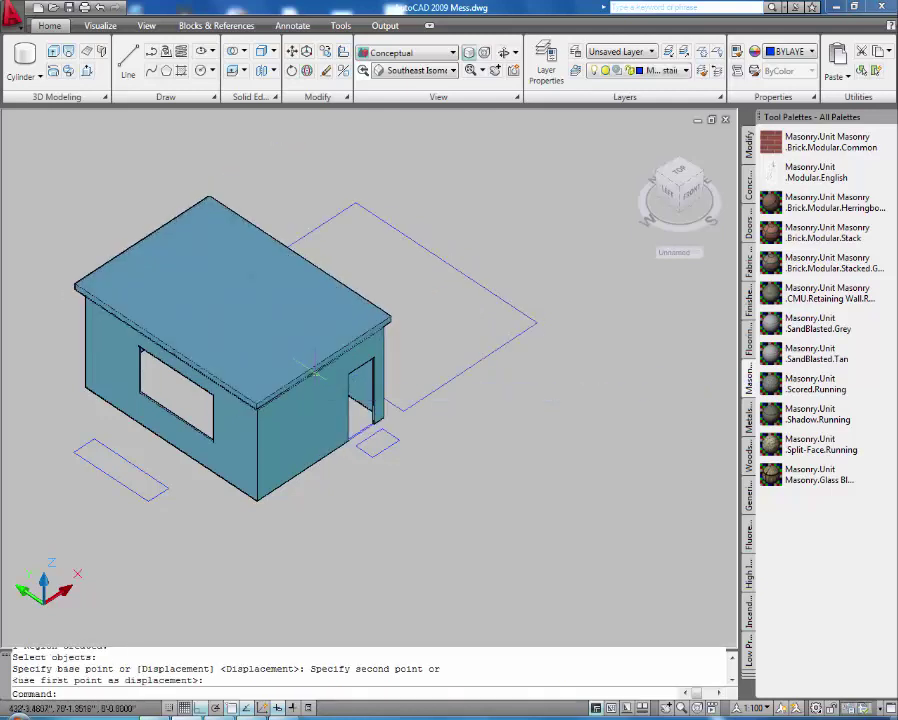
Shift the roof slab from the back wall towards the front so that it overhangs the walls more evenly
middle_click_drag(410, 436, 601, 362, "shift")
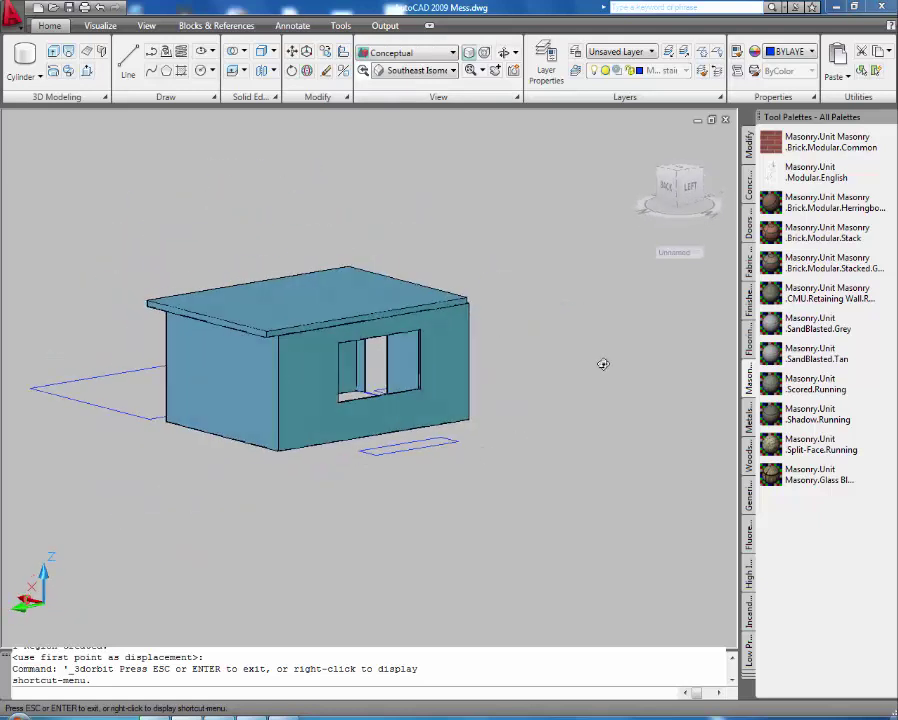
middle_click_drag(310, 470, 395, 520, "shift")
scroll(430, 400, "up", 6)
left_click(292, 51)
left_click(436, 413)
key("Return")
left_click(430, 412)
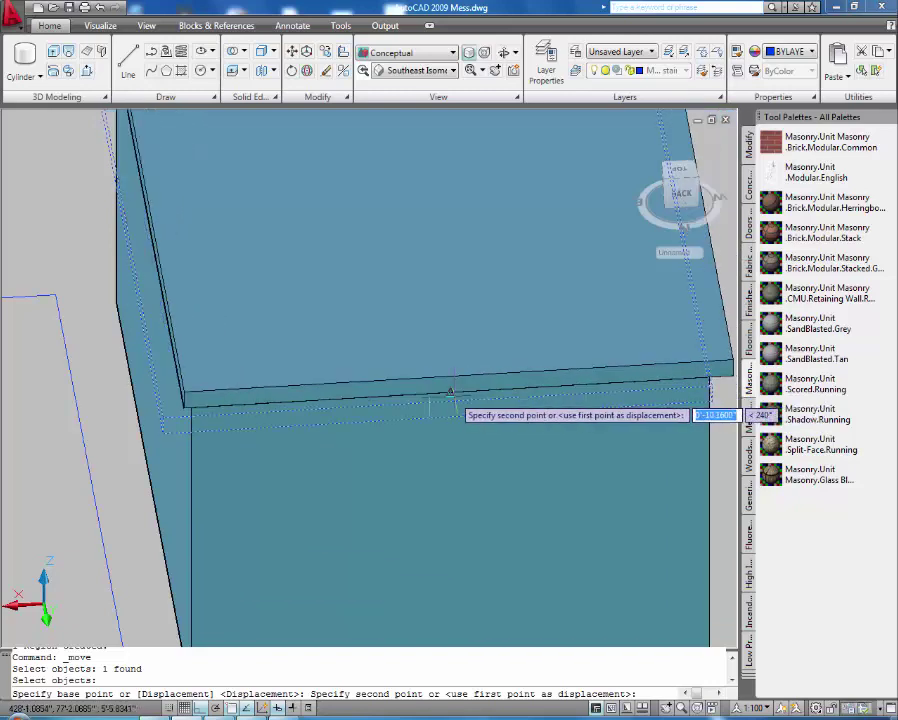
left_click(455, 397)
Erase the leftover ground outlines of the roof slab and of the door block
scroll(348, 377, "down", 5)
middle_click_drag(348, 377, 262, 464, "shift")
left_click(645, 424)
left_click(630, 448)
key("Delete")
left_click(505, 483)
left_click(468, 460)
key("Delete")
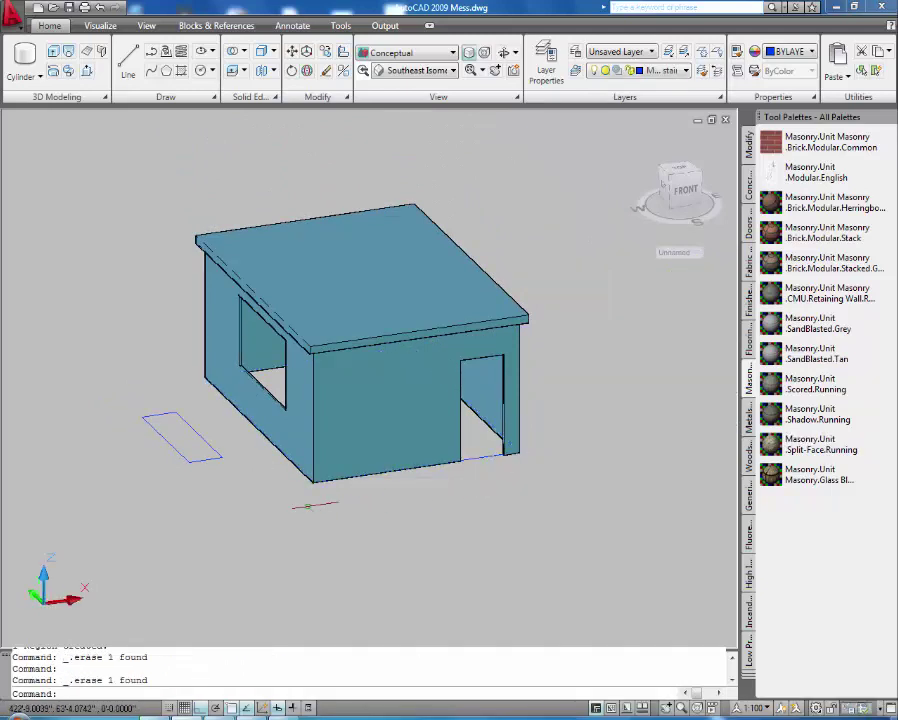
Erase the leftover outline in the doorway and the long window-block outline beside the side wall
left_click(497, 464)
left_click(478, 446)
key("Delete")
left_click(241, 492)
left_click(166, 446)
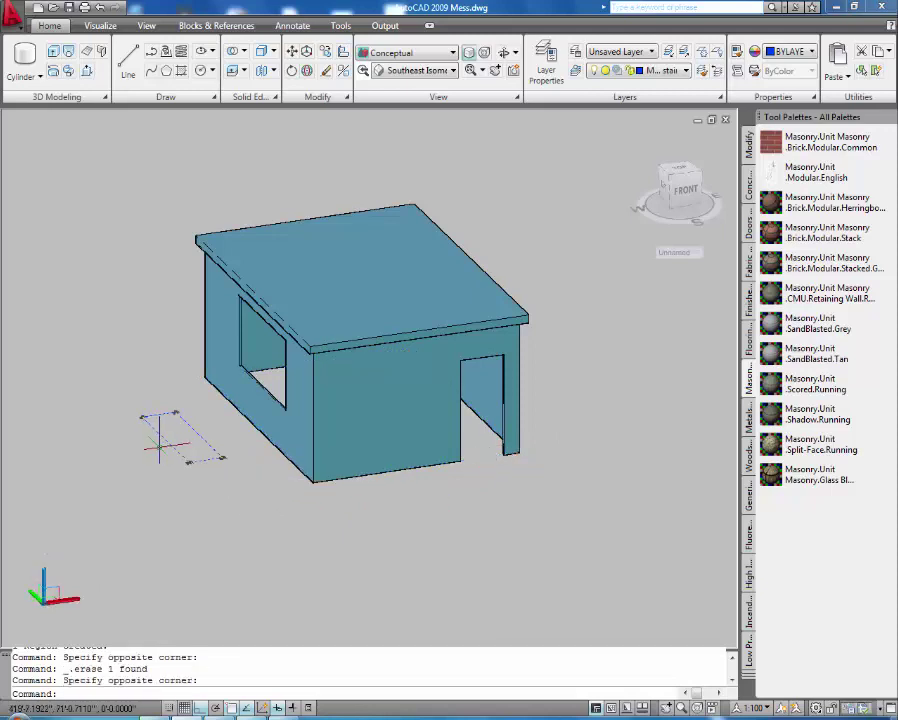
key("Delete")
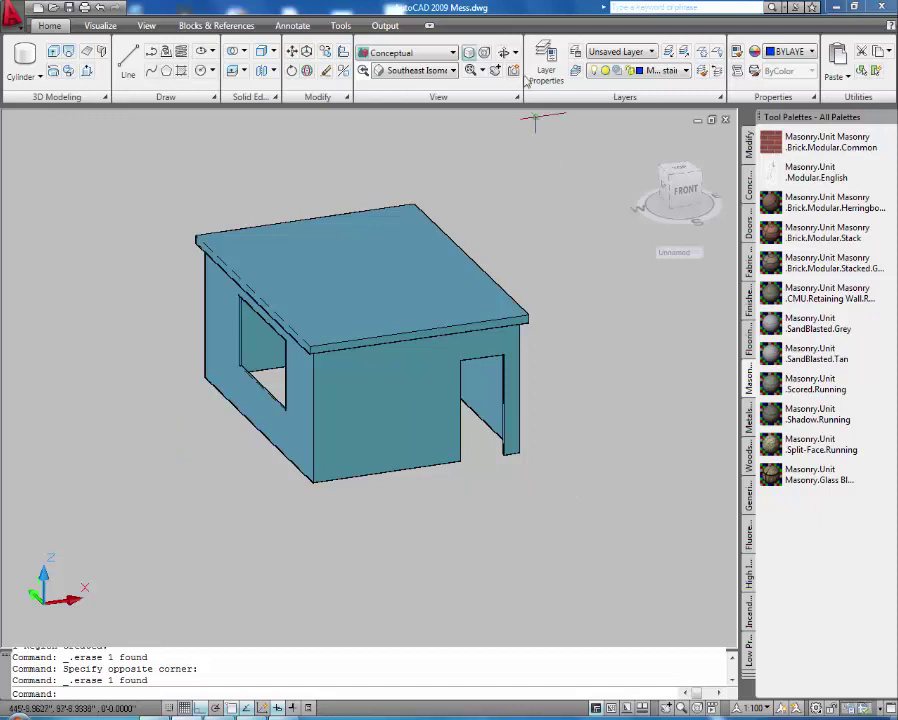
Set the roof slab's color to red
left_click(505, 53)
left_click_drag(570, 404, 297, 389)
left_click_drag(511, 419, 464, 228)
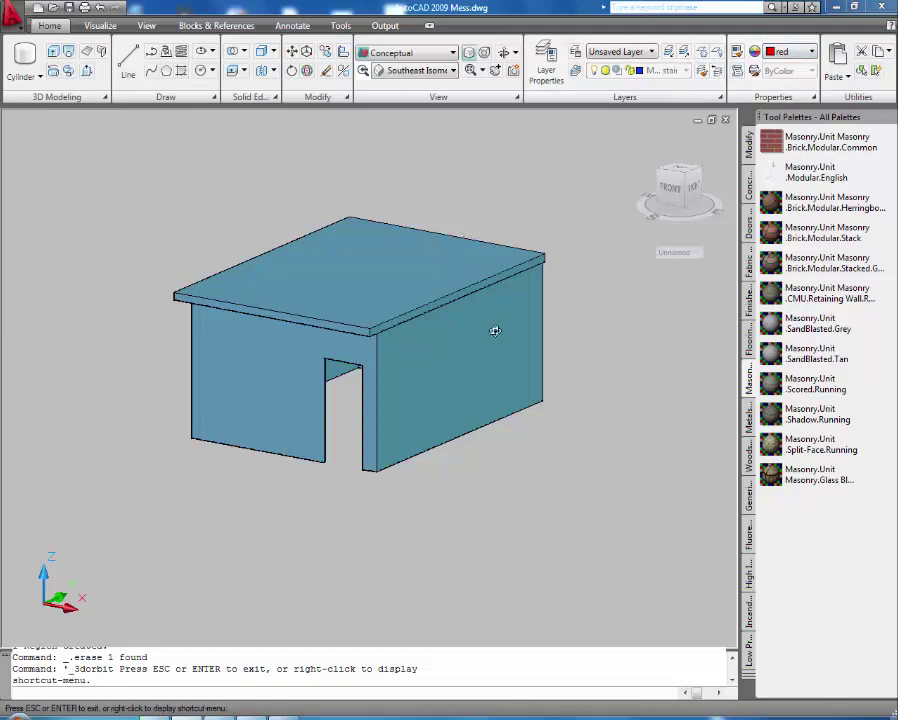
key("Escape")
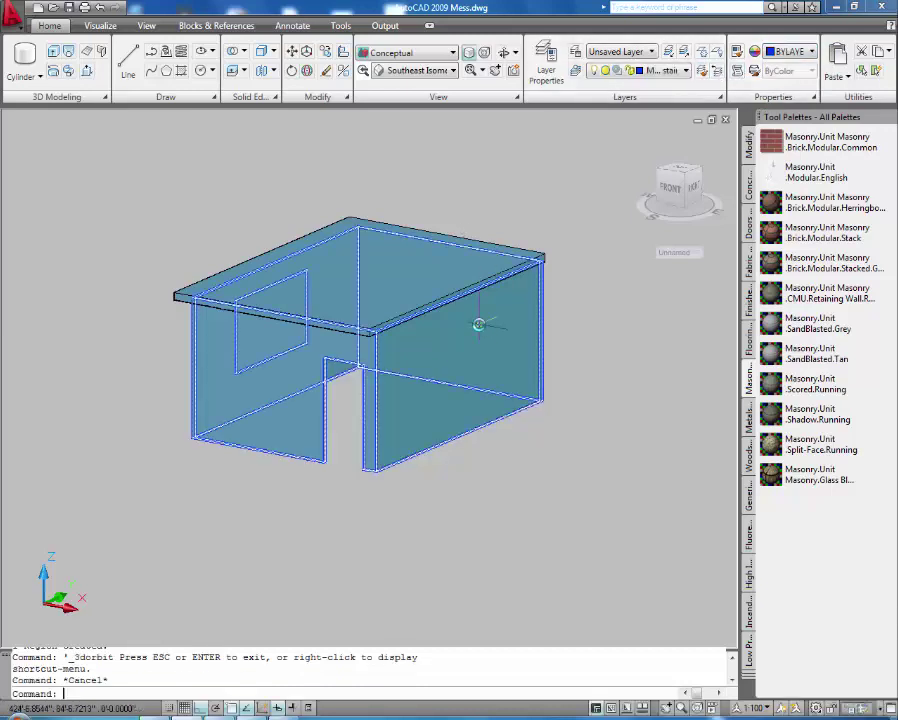
key("Escape")
key("Escape")
key("Escape")
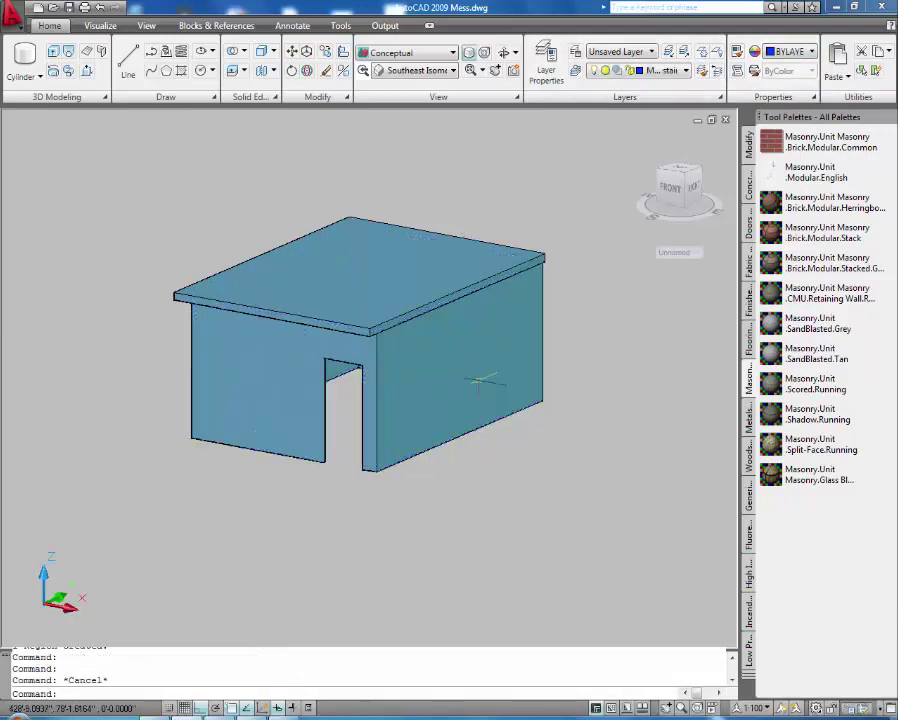
left_click(375, 273)
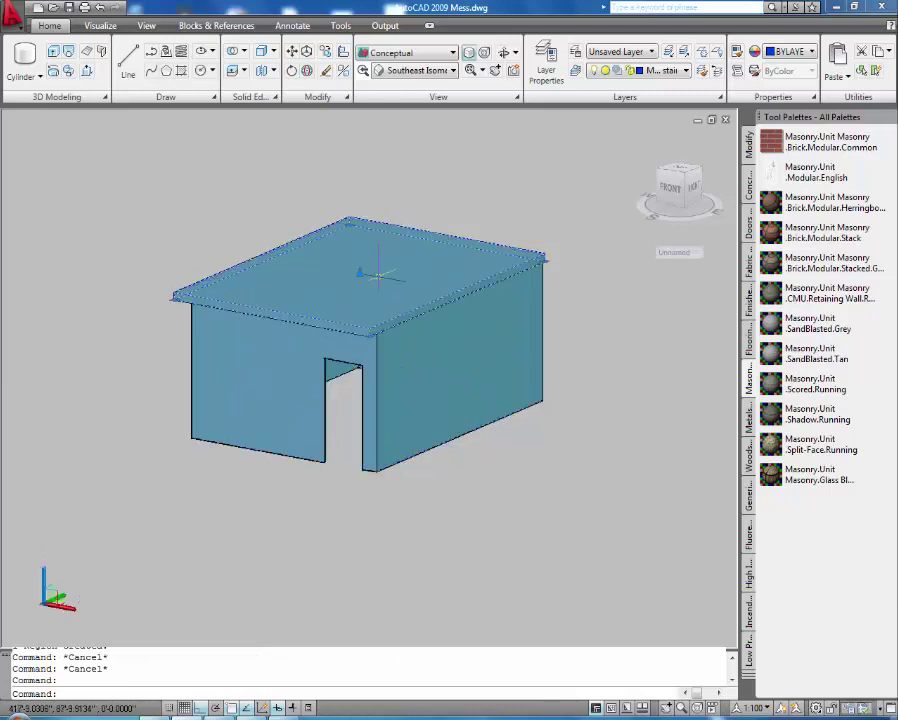
left_click(800, 51)
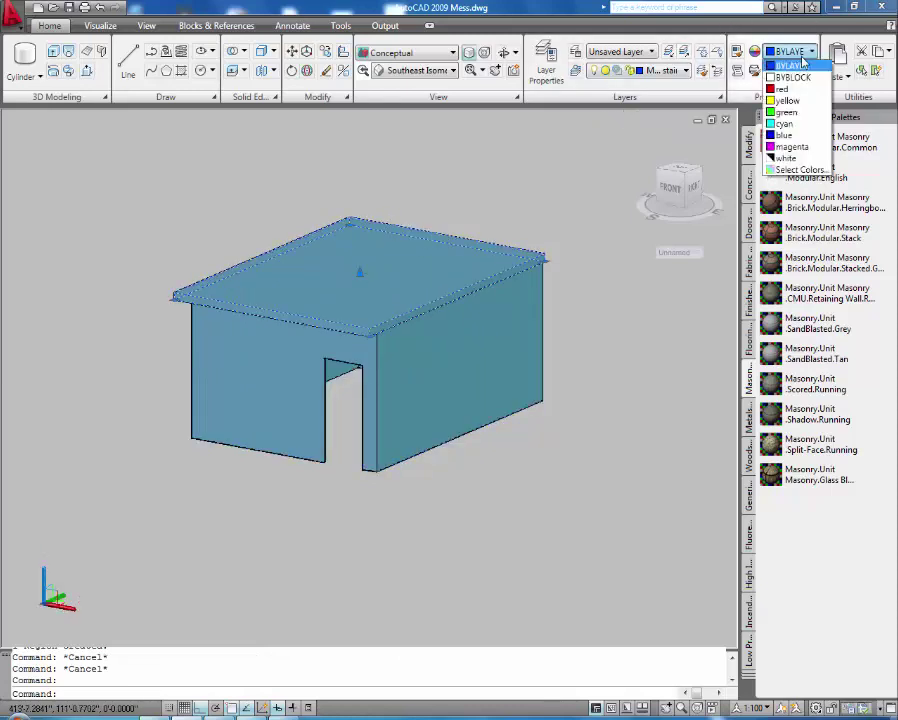
left_click(786, 90)
key("Escape")
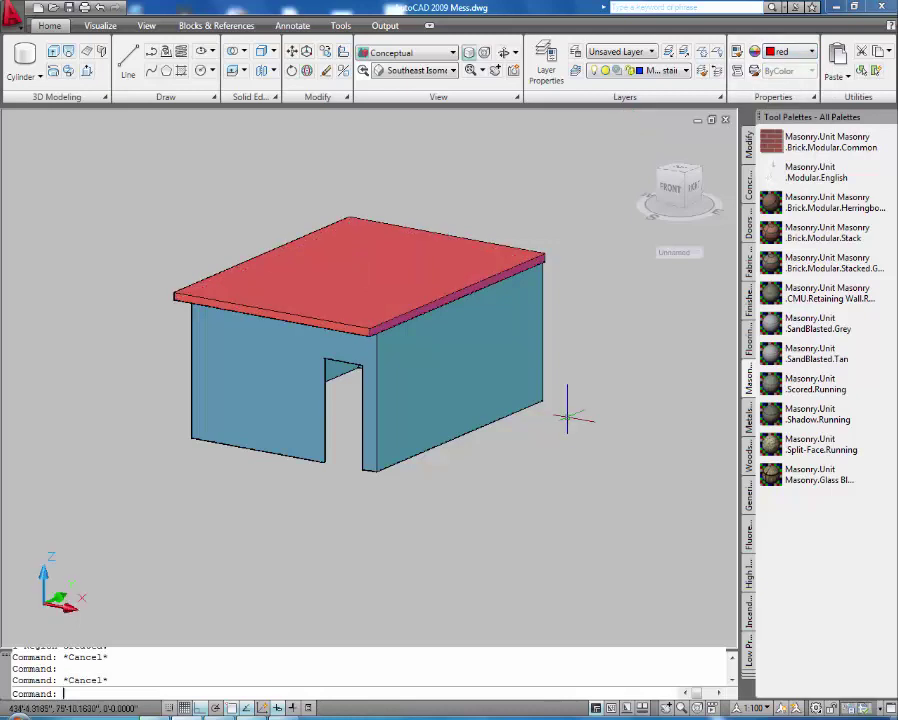
Set the wall solid's color to yellow
left_click(320, 405)
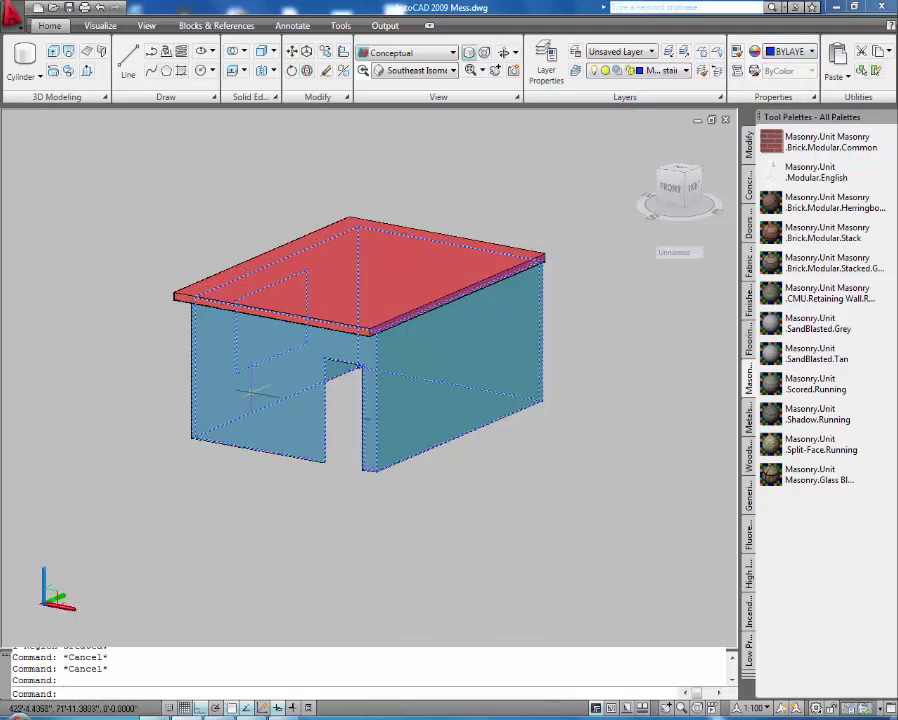
left_click(800, 51)
left_click(786, 100)
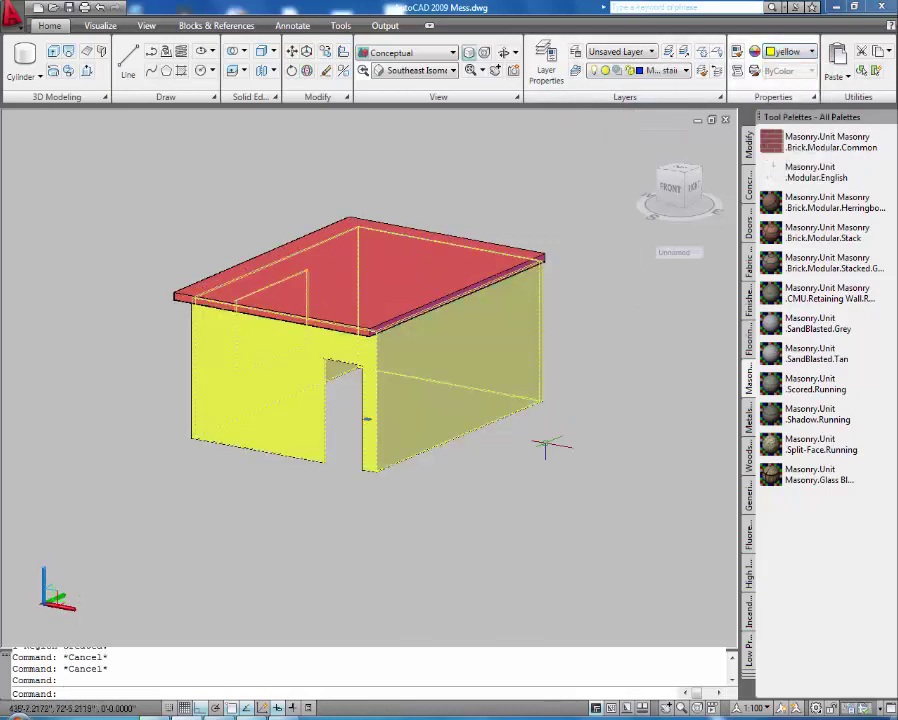
key("Escape")
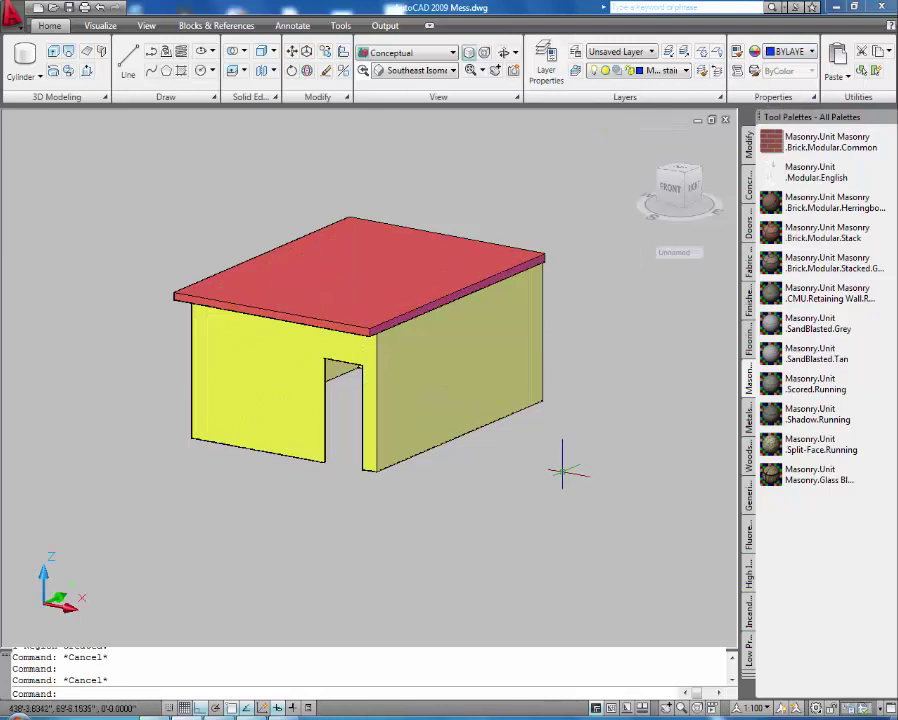
Open the wall solid's properties from the window opening's edge and set its color to Green
left_click(504, 53)
left_click_drag(481, 400, 655, 408)
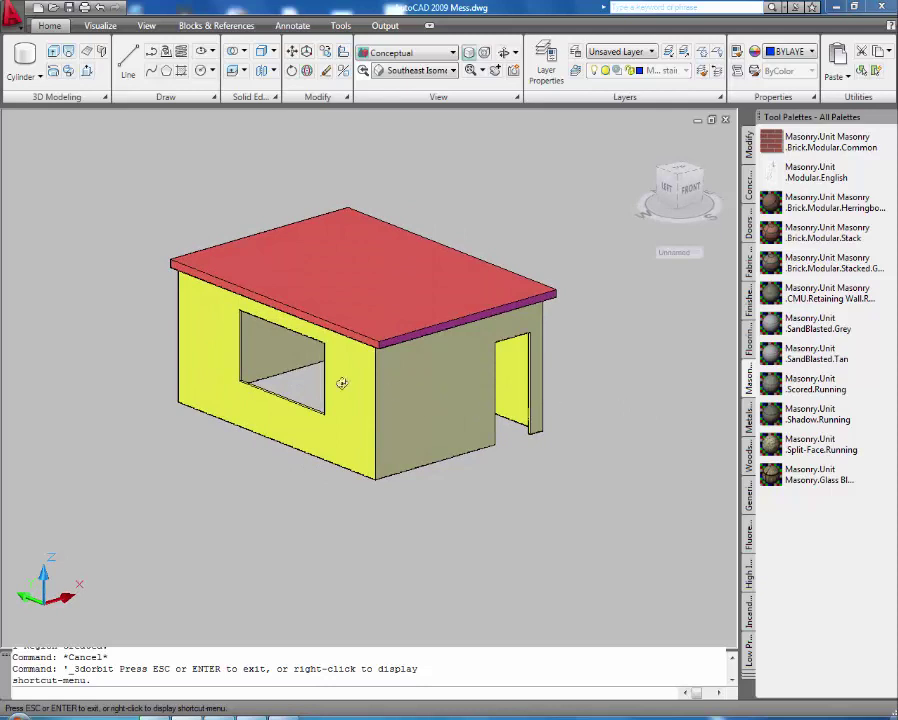
scroll(292, 392, "up", 6)
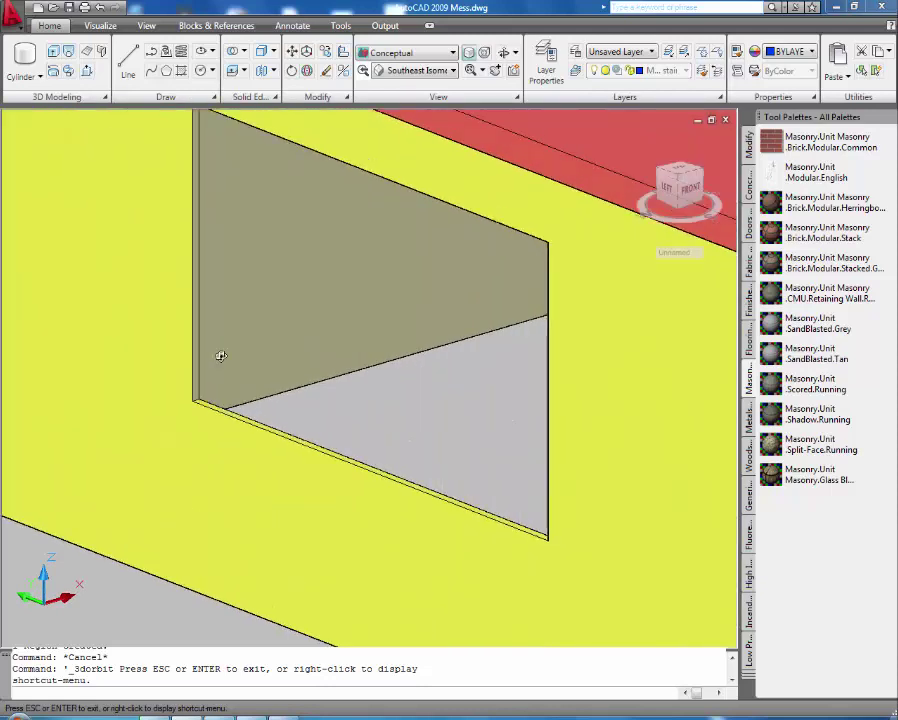
scroll(220, 356, "up", 3)
key("Escape")
key("Escape")
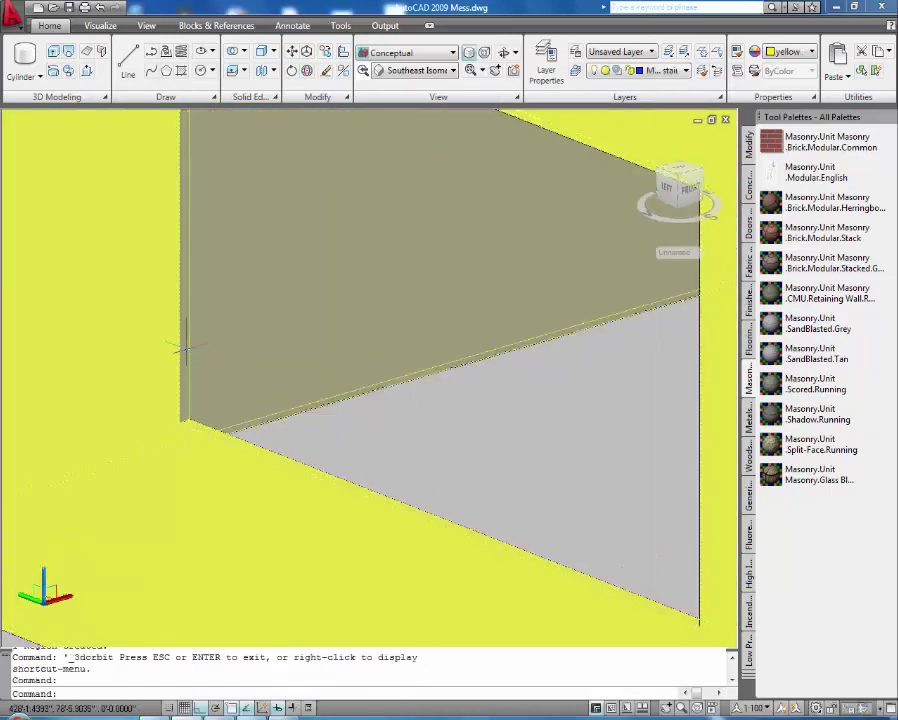
key("Escape")
double_click(185, 349)
scroll(185, 349, "down", 3)
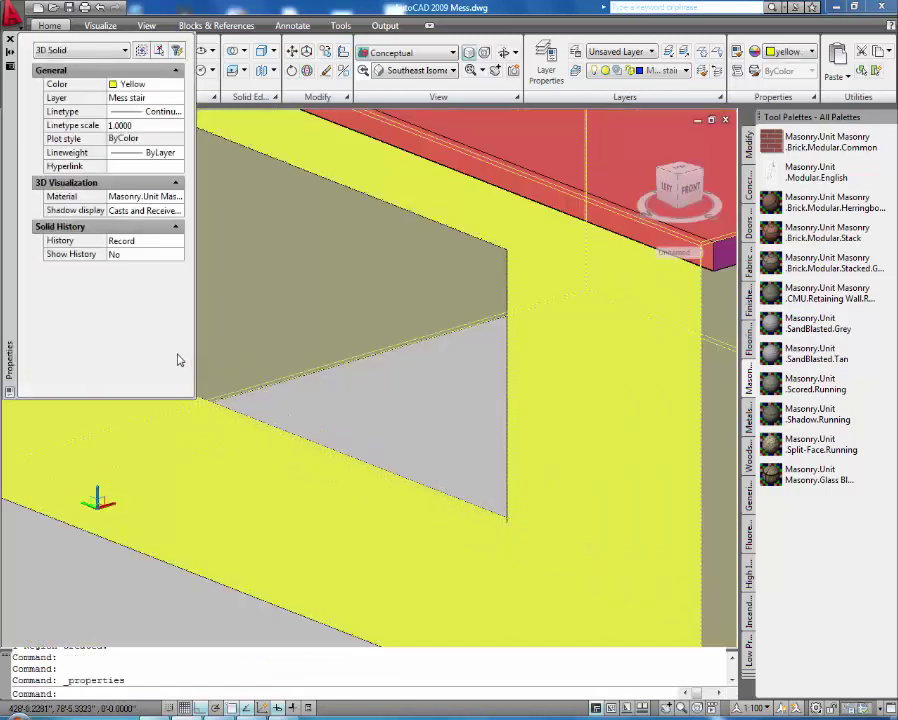
left_click(152, 90)
left_click(152, 90)
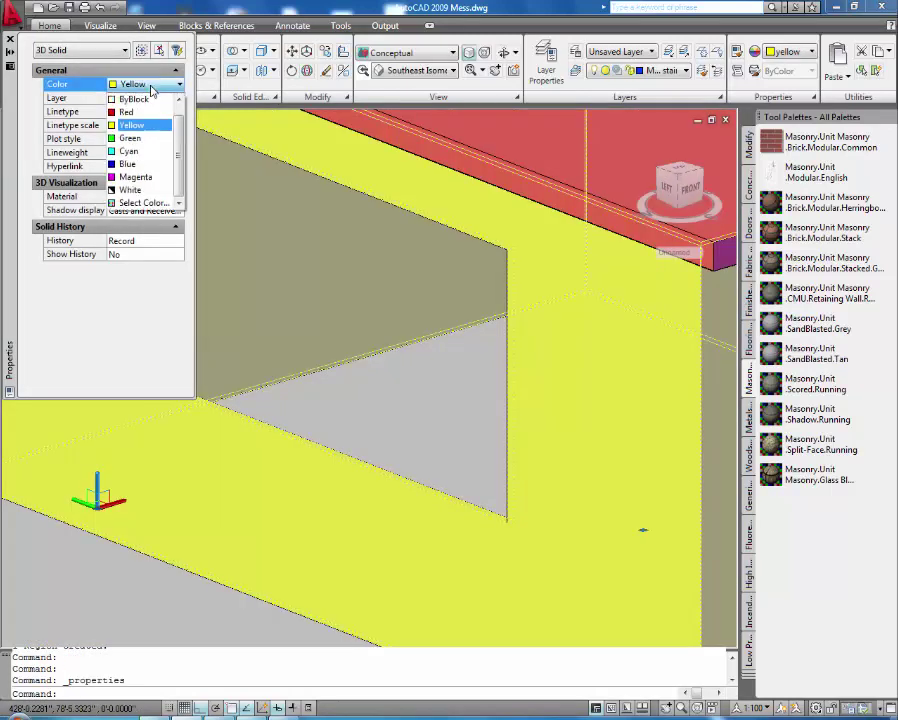
left_click(144, 139)
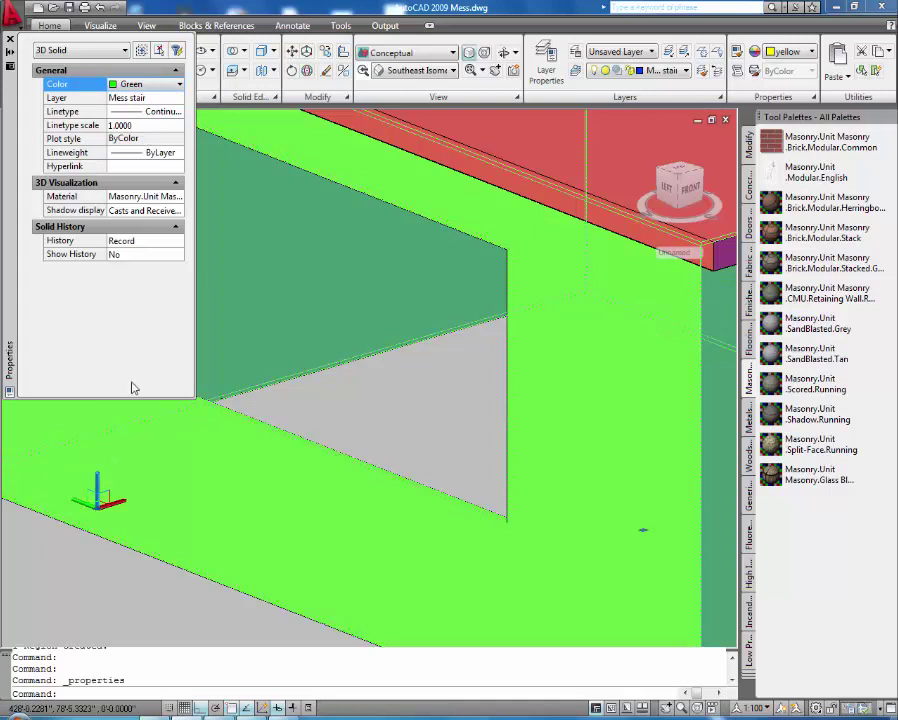
left_click(9, 40)
scroll(240, 213, "down", 5)
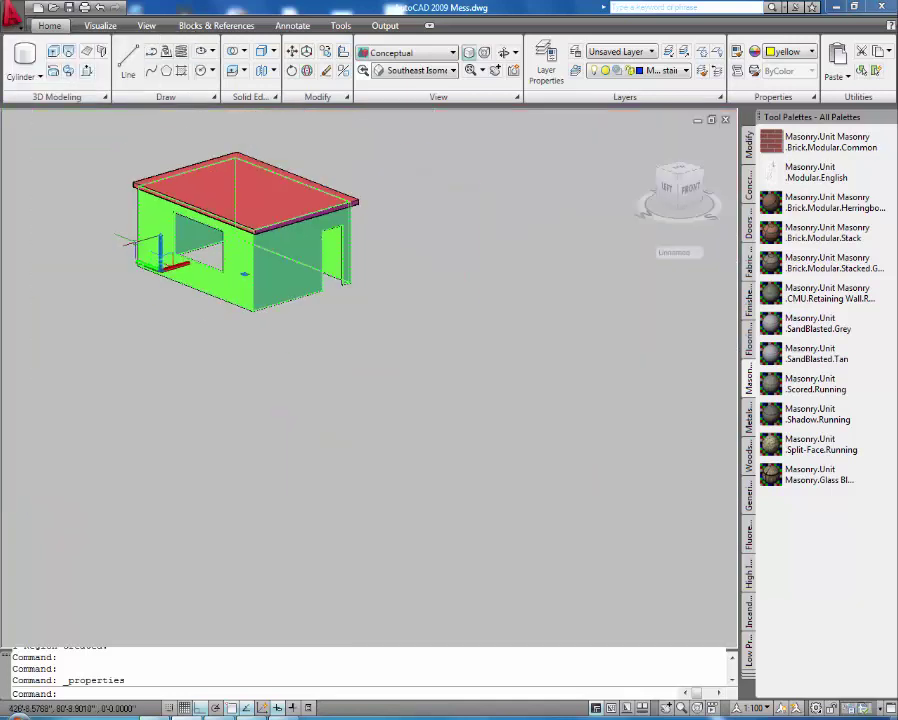
key("Escape")
scroll(200, 136, "up", 5)
scroll(200, 150, "down", 3)
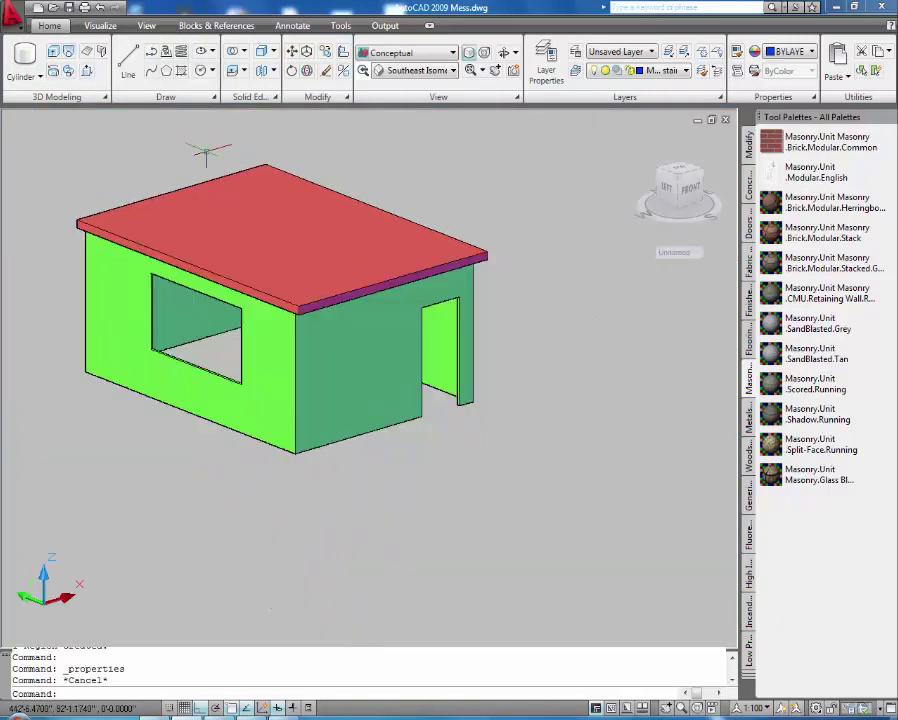
scroll(90, 104, "up", 2)
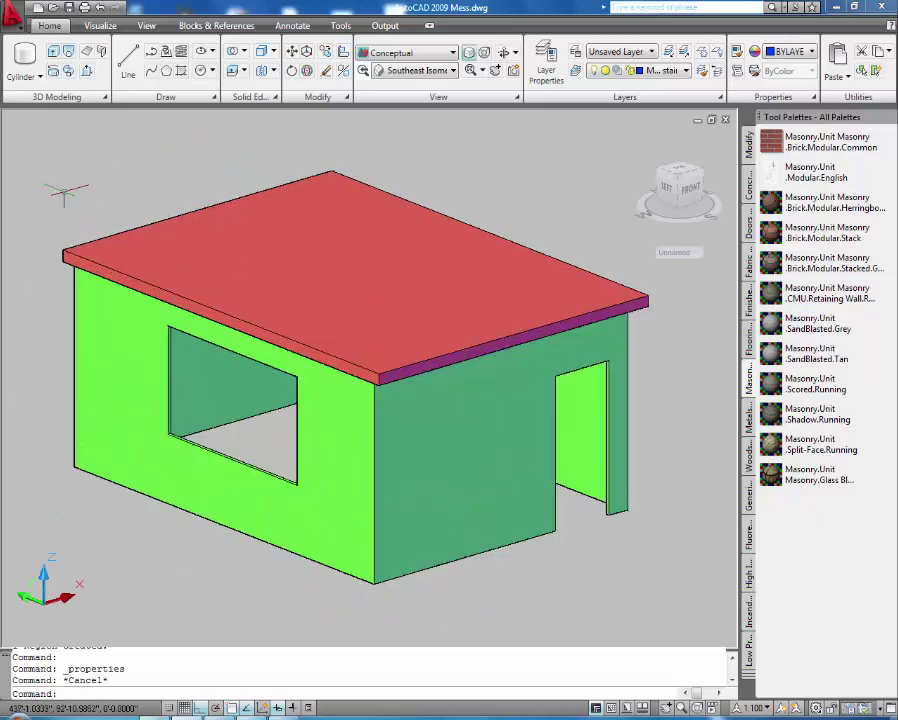
left_click(555, 483)
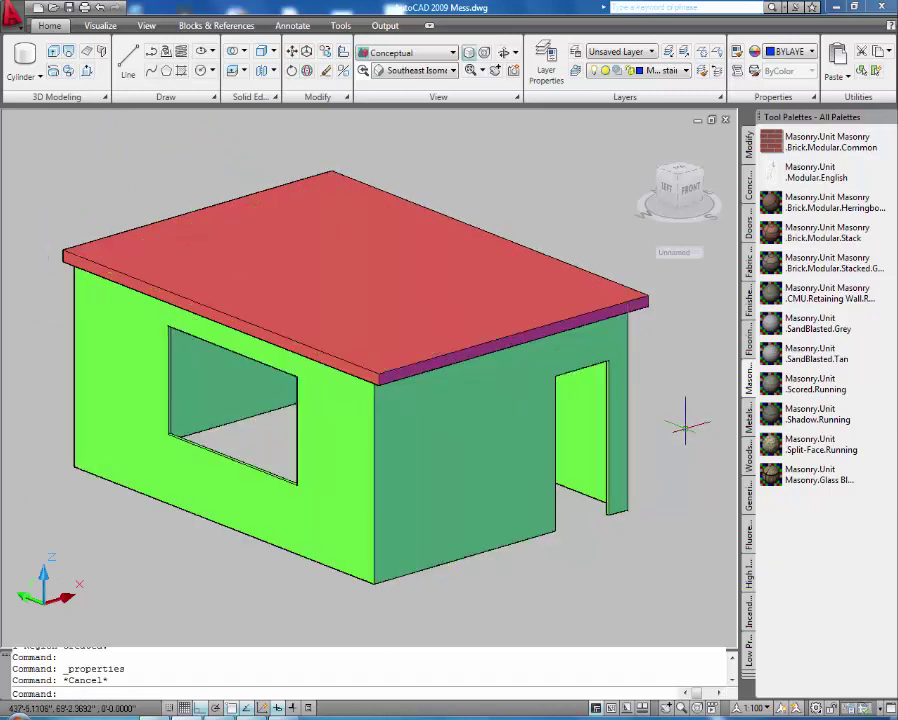